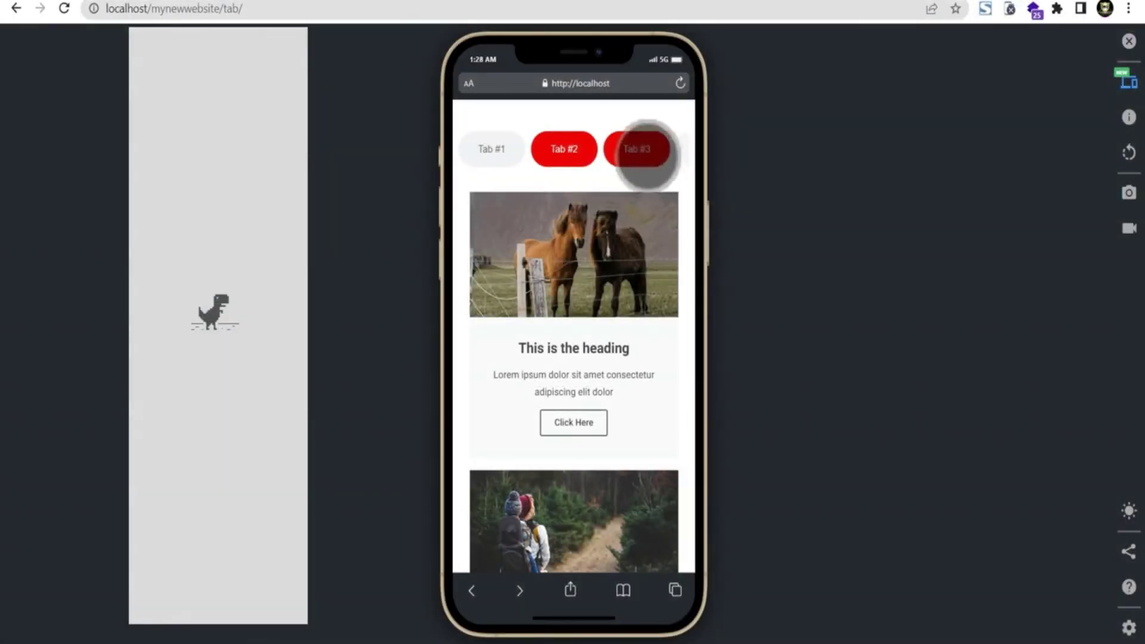
Switch through the tabs from Tab #3 onward in the mobile preview to examine the horizontally scrolling tab bar.
{"action": "left_click", "coordinate": [647, 152]}
{"action": "left_click", "coordinate": [652, 153]}
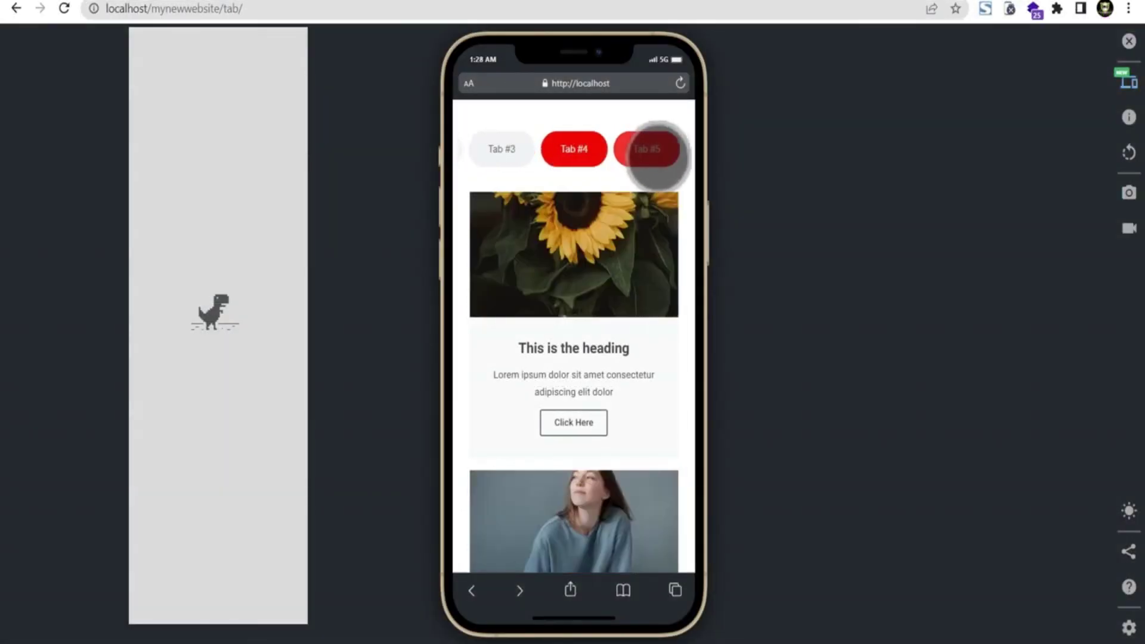
{"action": "left_click", "coordinate": [656, 154]}
{"action": "left_click", "coordinate": [657, 153]}
{"action": "left_click", "coordinate": [657, 154]}
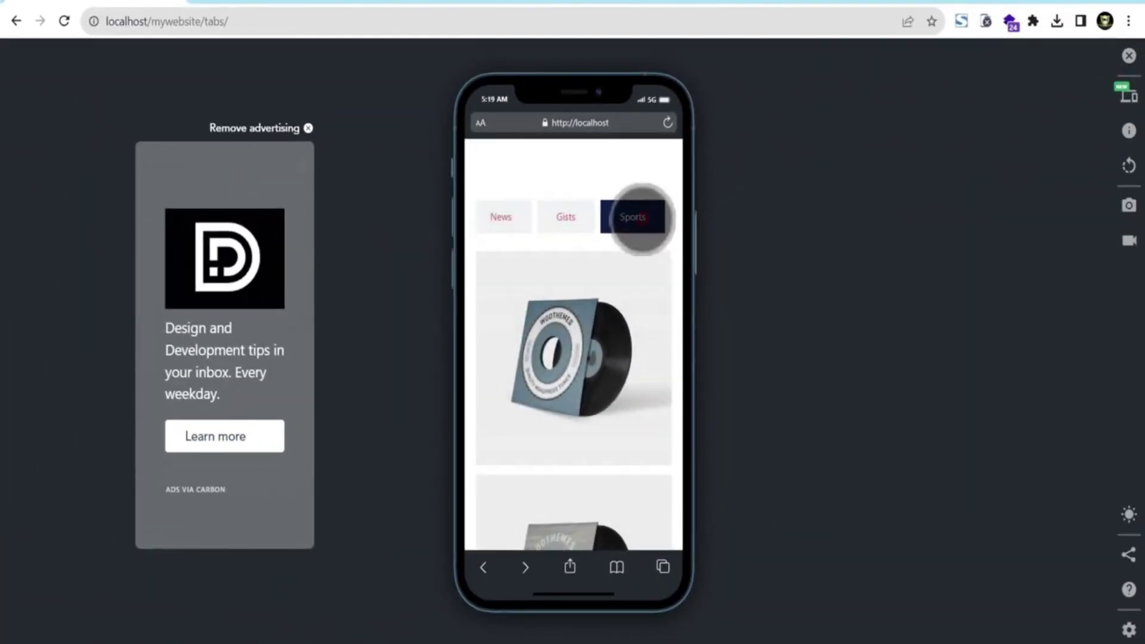
Examine the horizontal scrolling of the Gists, Sports and Politics tabs and of the mobile footer menu.
{"action": "left_click", "coordinate": [565, 217]}
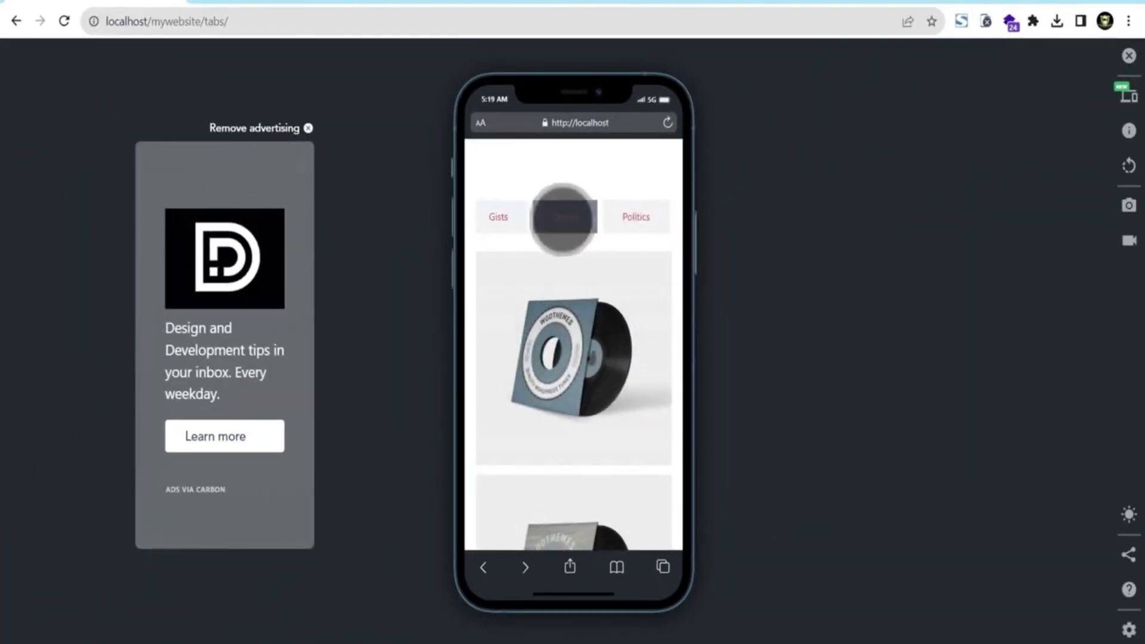
{"action": "left_click", "coordinate": [636, 217]}
{"action": "left_click_drag", "start_coordinate": [636, 221], "coordinate": [537, 224]}
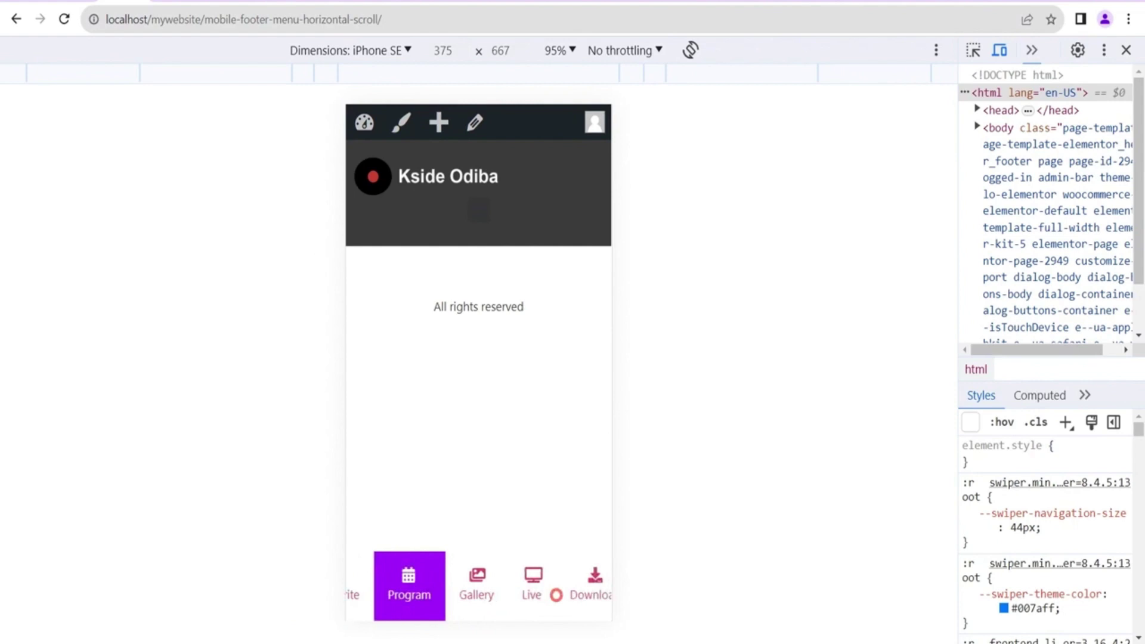
{"action": "left_click_drag", "start_coordinate": [553, 592], "coordinate": [487, 593]}
{"action": "left_click_drag", "start_coordinate": [405, 593], "coordinate": [498, 594]}
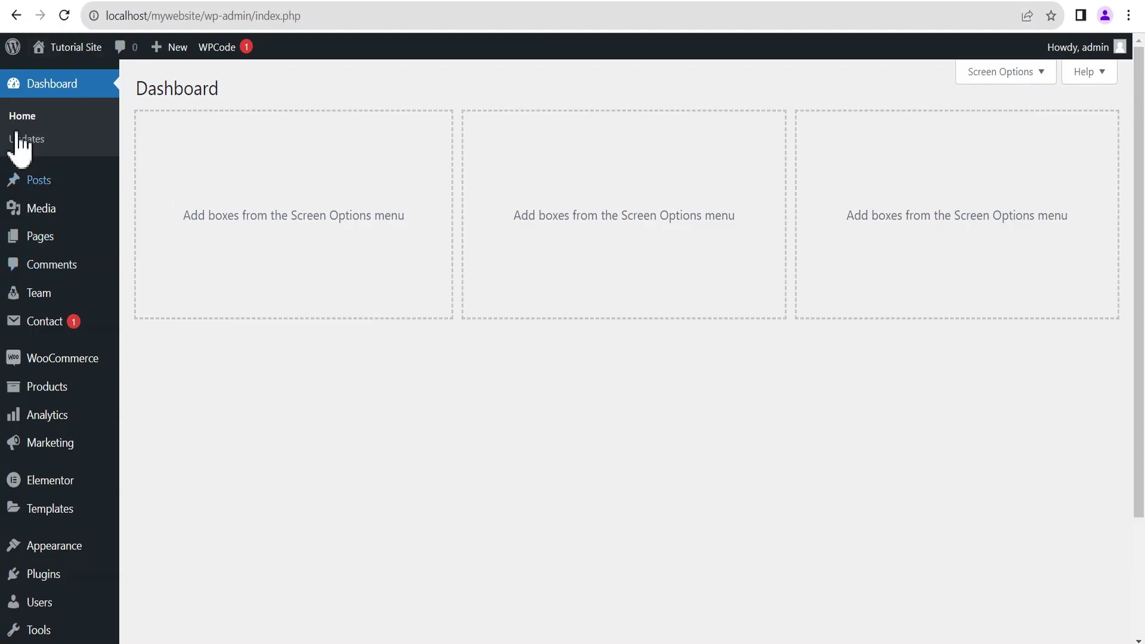
Open the Features section of Elementor's settings from the WordPress dashboard.
{"action": "mouse_move", "coordinate": [36, 483]}
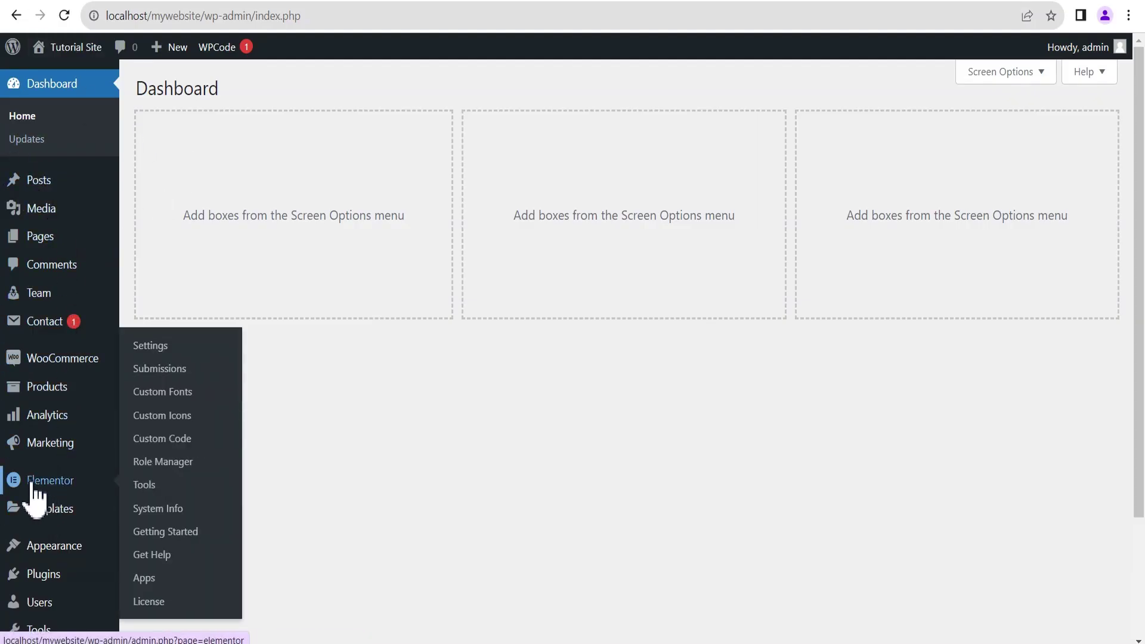
{"action": "left_click", "coordinate": [153, 348]}
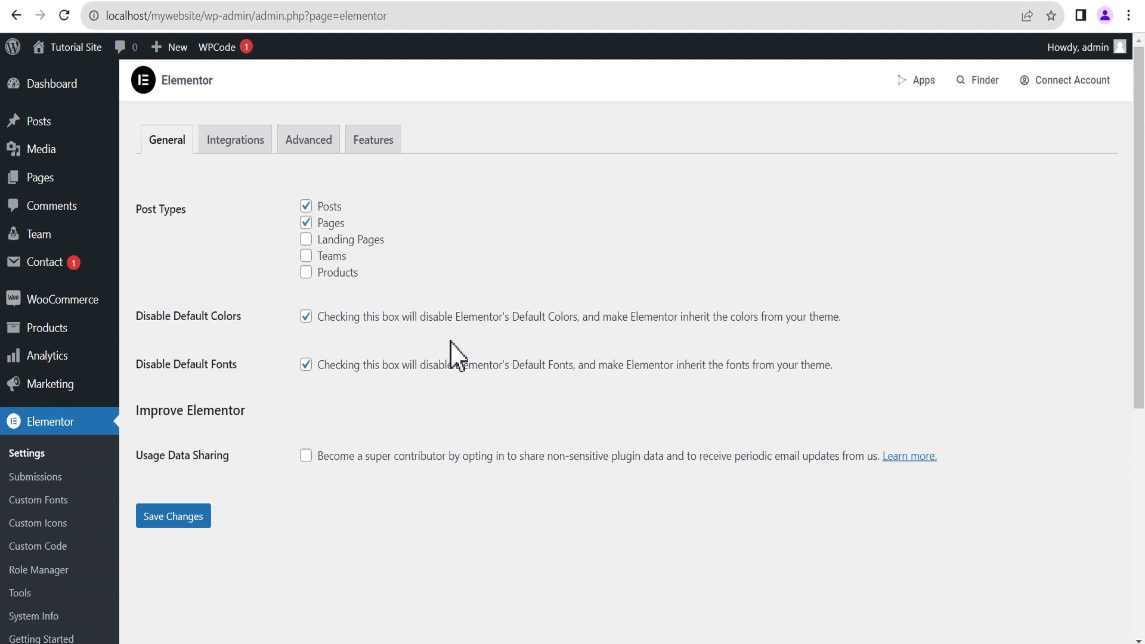
{"action": "left_click", "coordinate": [375, 142]}
{"action": "scroll", "coordinate": [482, 322], "scroll_direction": "down", "scroll_amount": 7}
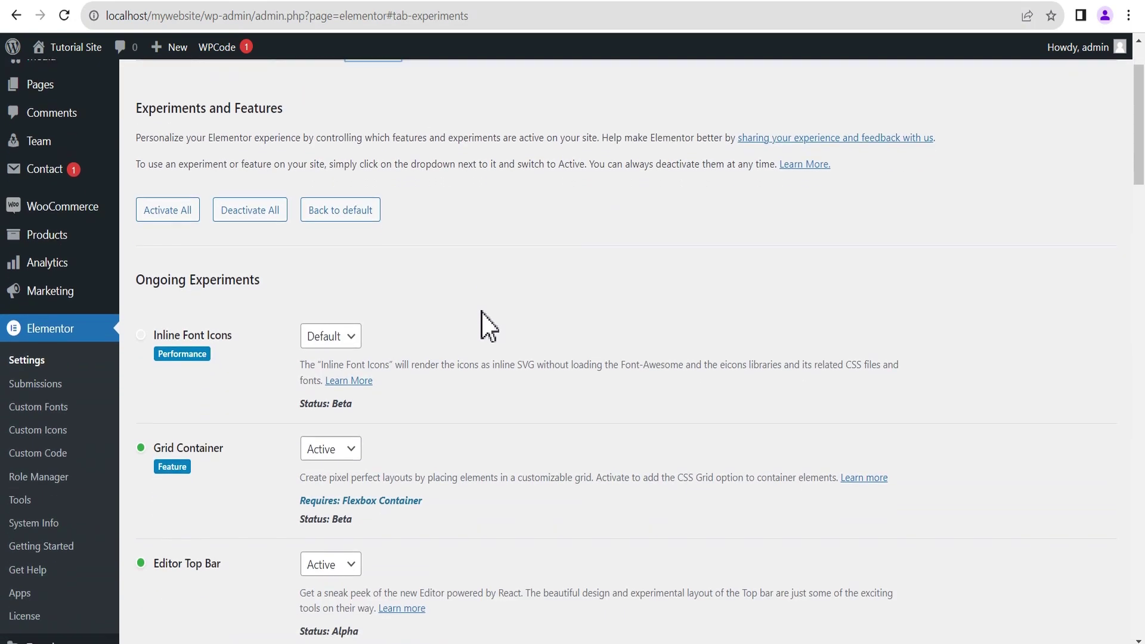
Set the Menu experiment to Active and save the Elementor settings.
{"action": "scroll", "coordinate": [490, 322], "scroll_direction": "down", "scroll_amount": 12}
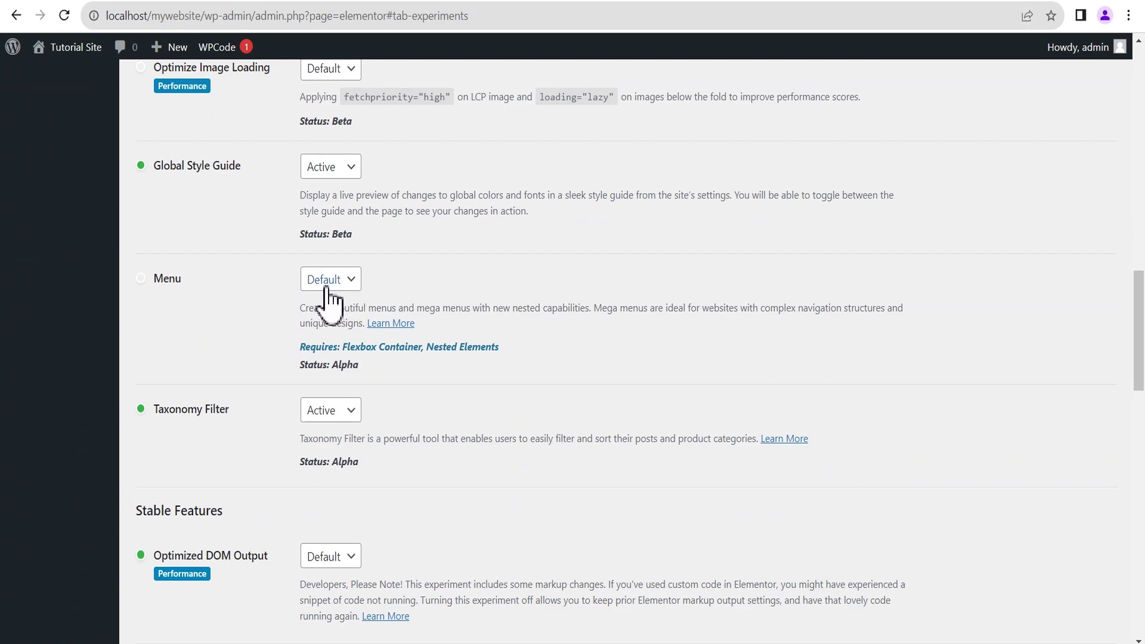
{"action": "left_click", "coordinate": [330, 280]}
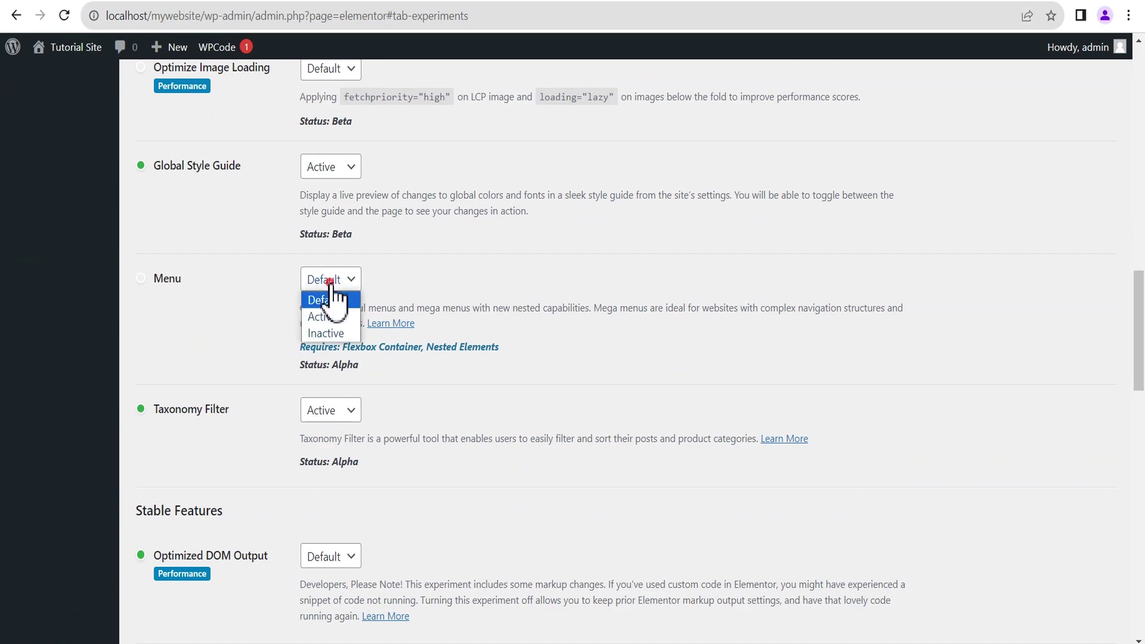
{"action": "left_click", "coordinate": [325, 315]}
{"action": "scroll", "coordinate": [459, 288], "scroll_direction": "down", "scroll_amount": 20}
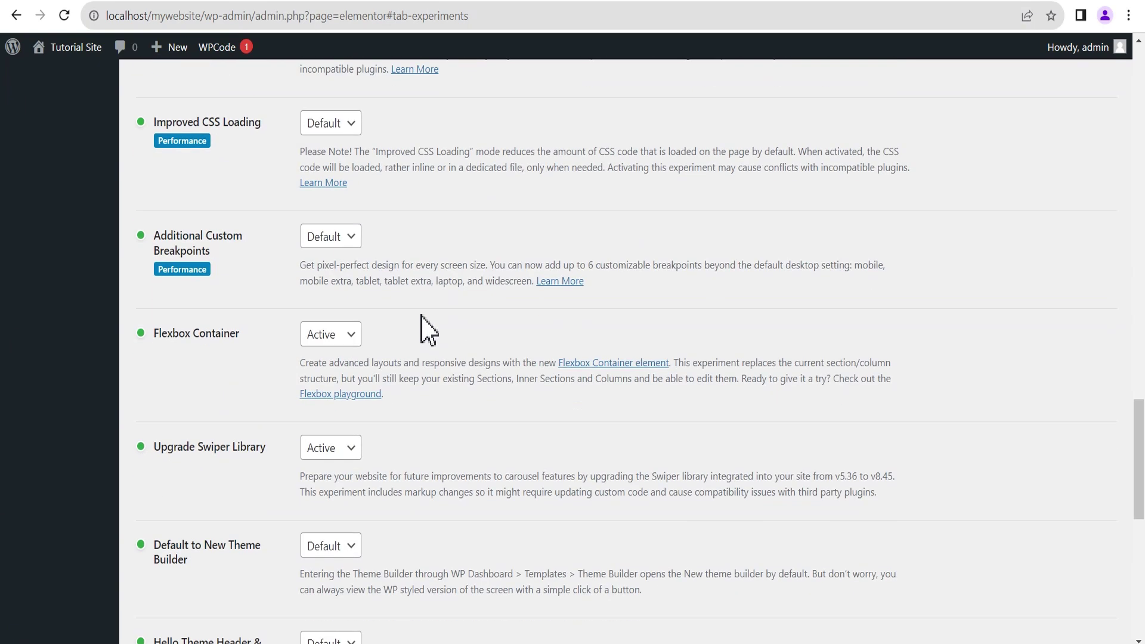
{"action": "left_click", "coordinate": [168, 567]}
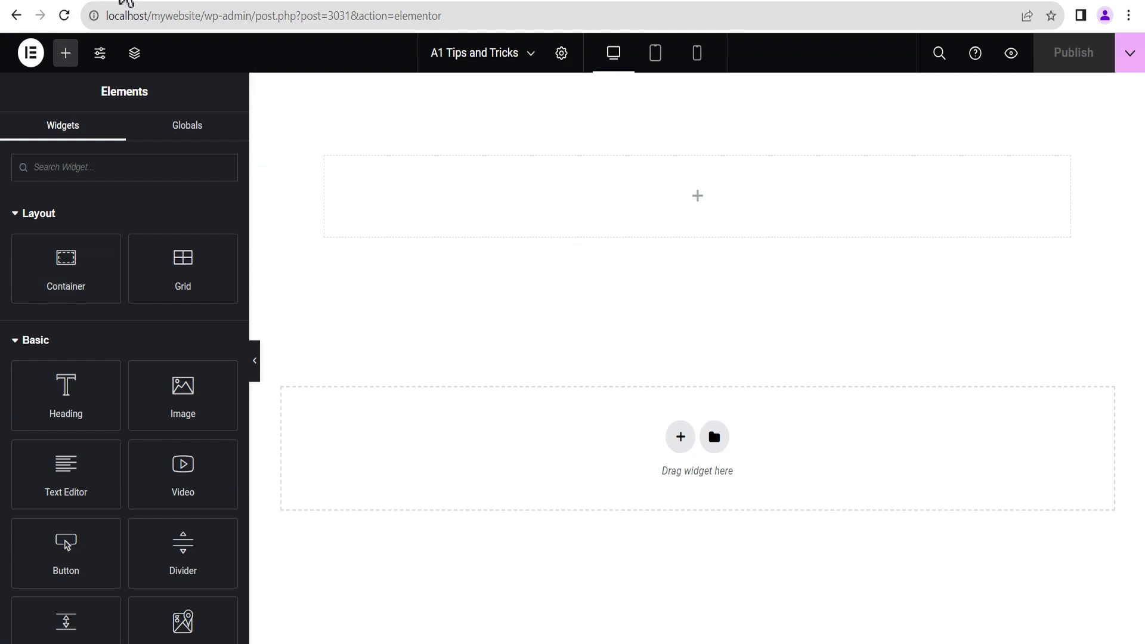
Reload the page editor and place the Menu widget in the empty container.
{"action": "left_click", "coordinate": [64, 15]}
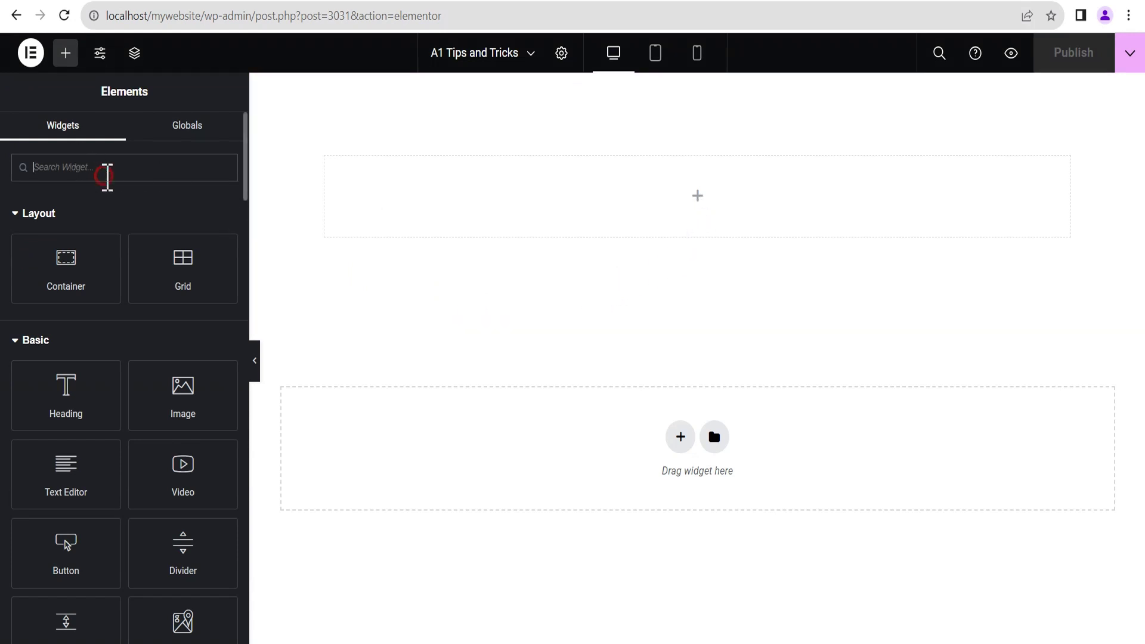
{"action": "type", "text": "menu"}
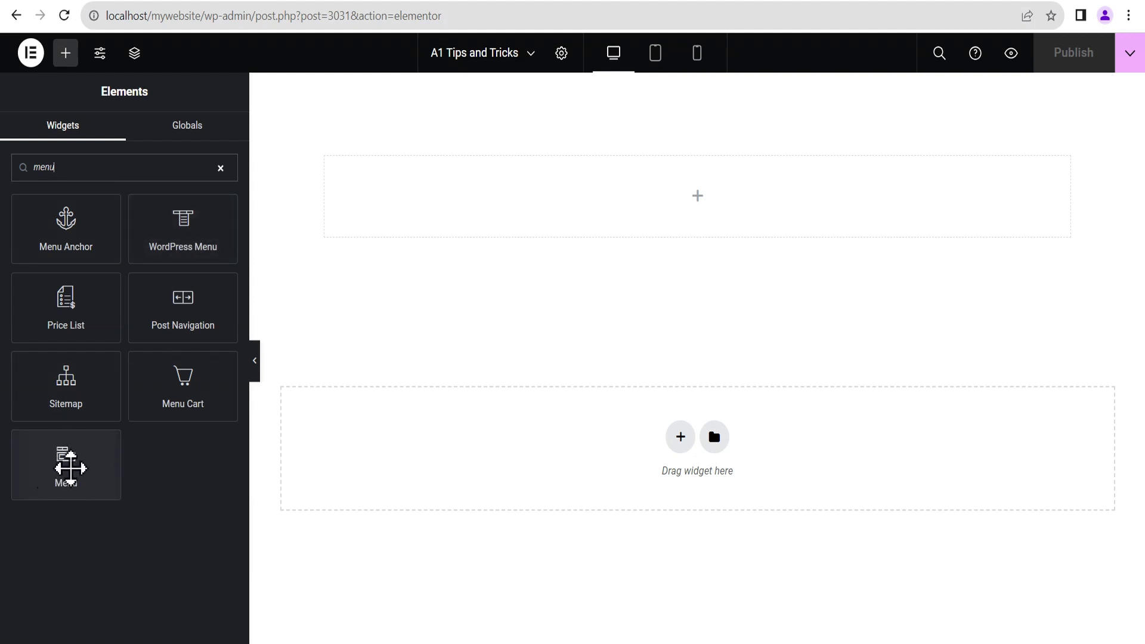
{"action": "left_click_drag", "start_coordinate": [69, 465], "coordinate": [702, 218]}
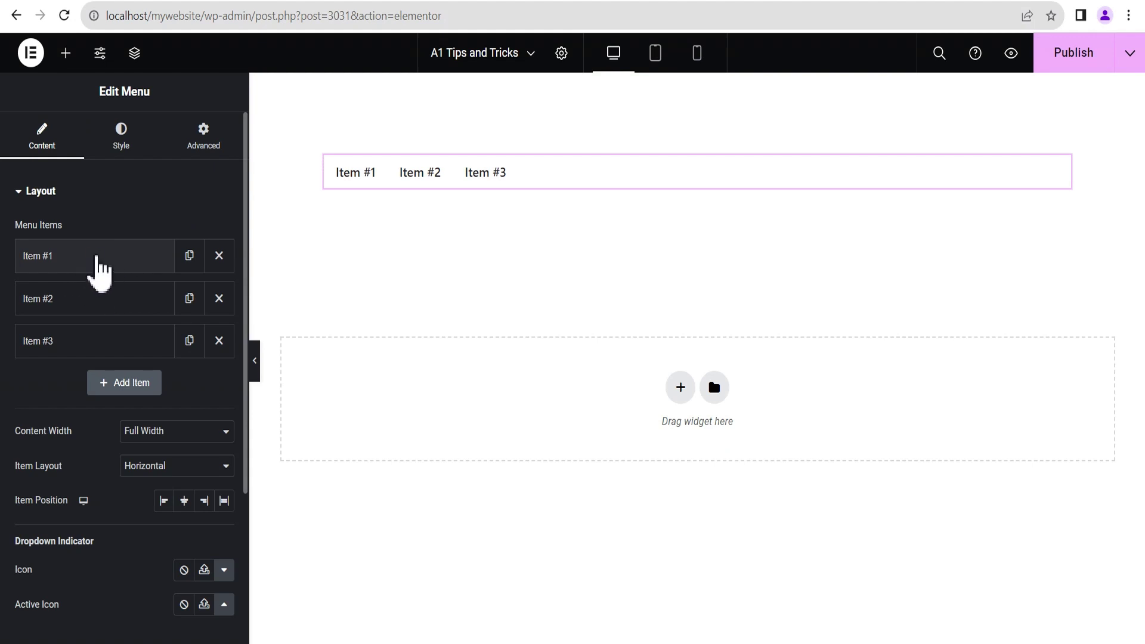
Examine the Item #1 settings in the menu and the Portfolio and Services dropdowns on the example website.
{"action": "left_click", "coordinate": [93, 264]}
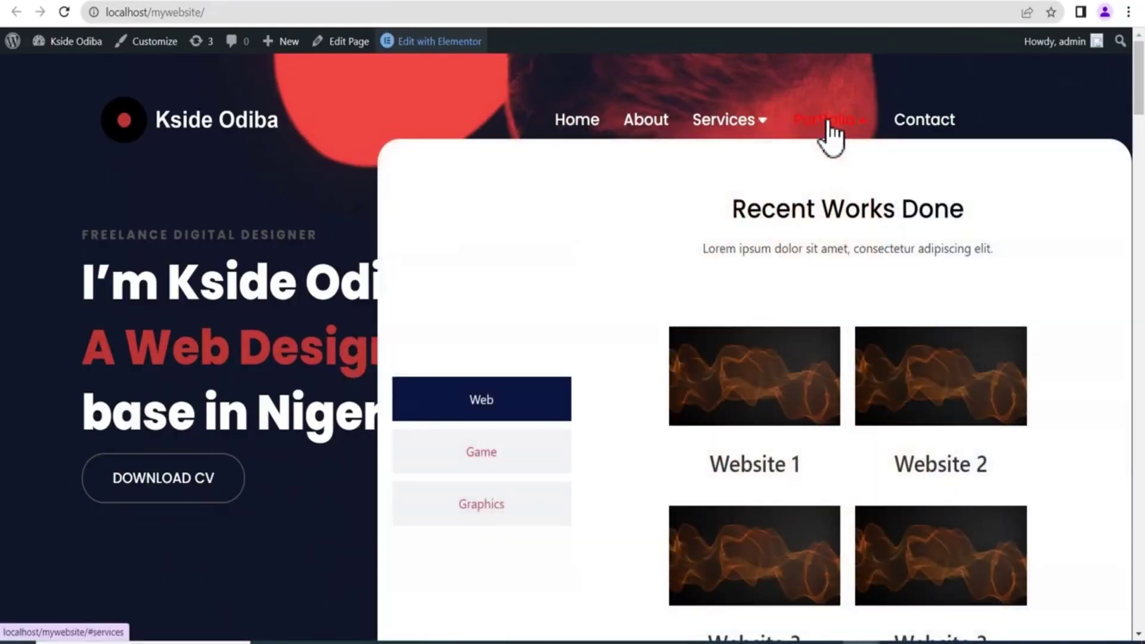
{"action": "scroll", "coordinate": [796, 235], "scroll_direction": "down", "scroll_amount": 3}
{"action": "scroll", "coordinate": [798, 233], "scroll_direction": "up", "scroll_amount": 3}
{"action": "scroll", "coordinate": [798, 234], "scroll_direction": "up", "scroll_amount": 1}
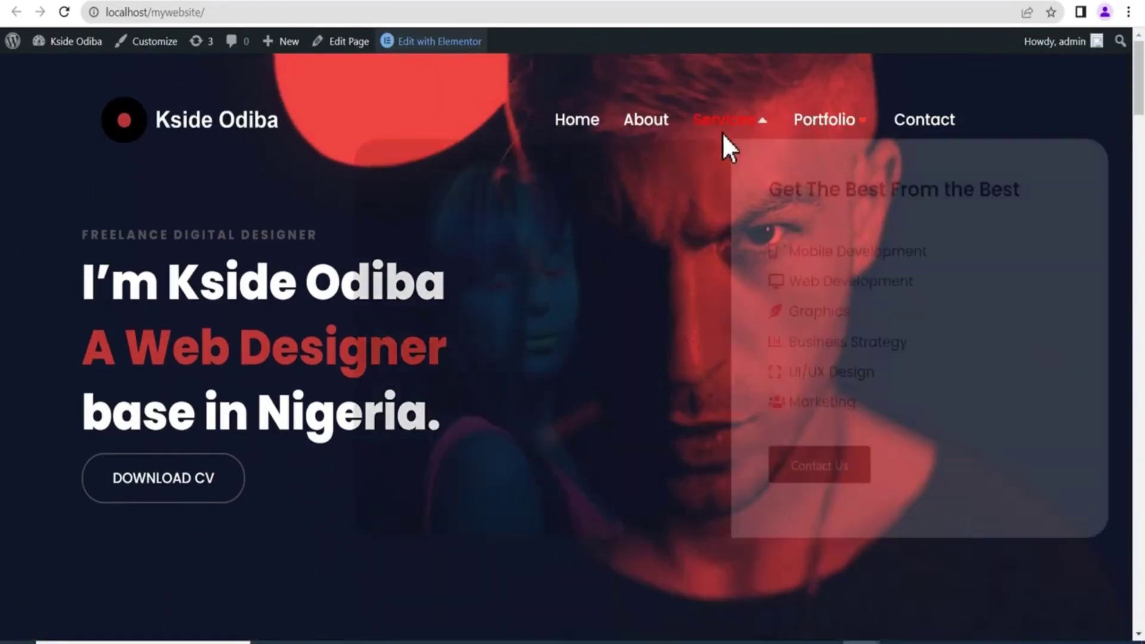
{"action": "scroll", "coordinate": [803, 239], "scroll_direction": "down", "scroll_amount": 5}
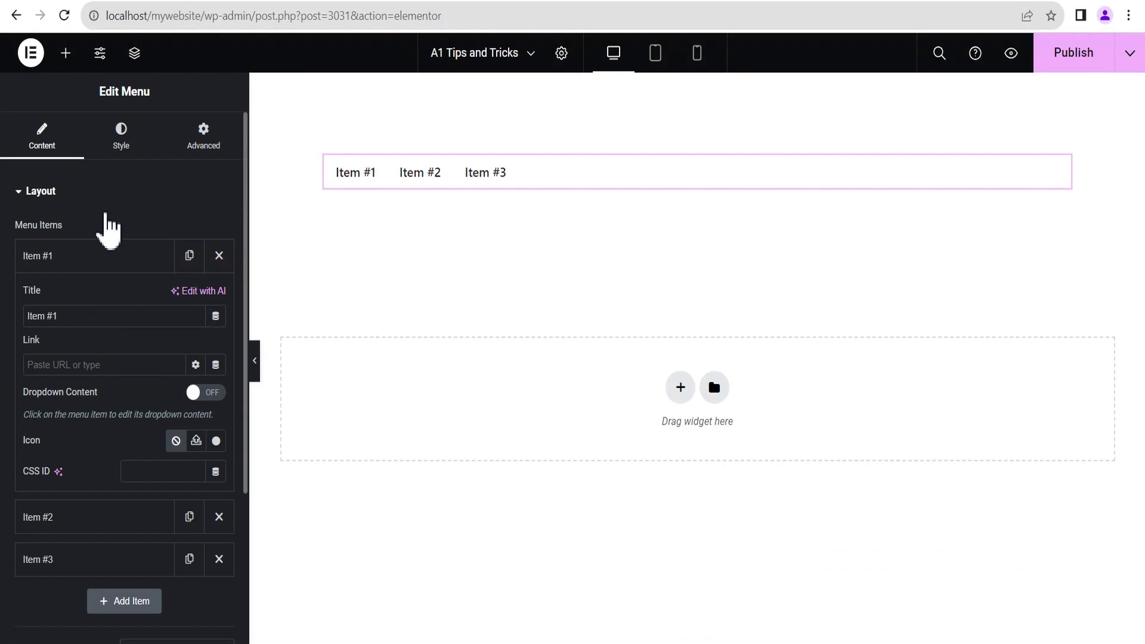
{"action": "left_click", "coordinate": [105, 257]}
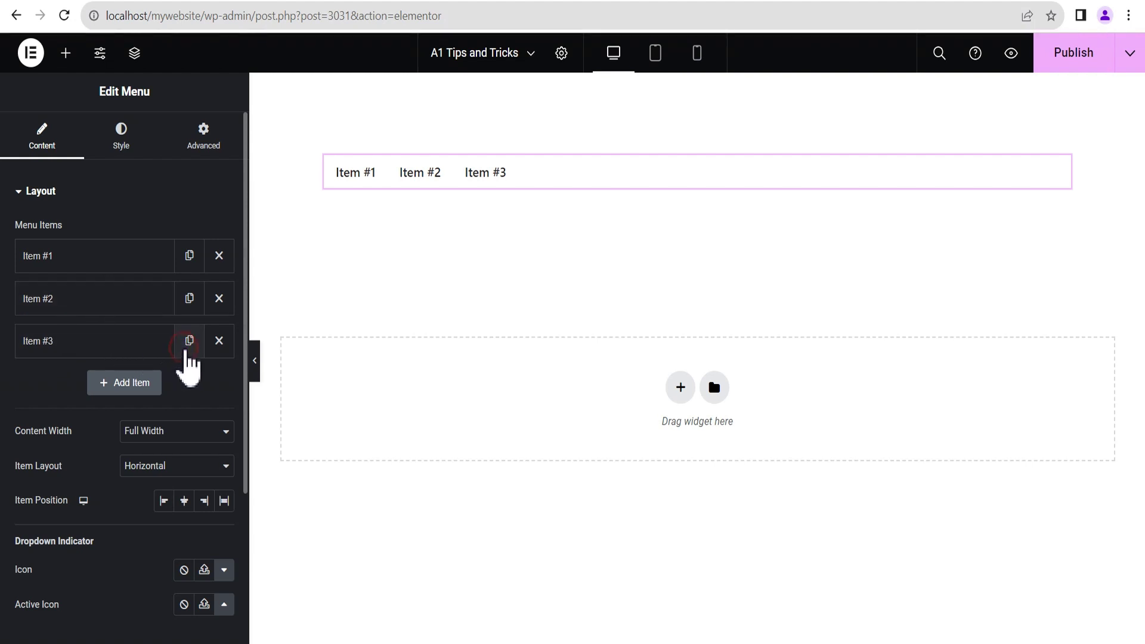
Add six duplicates of the Item #3 menu item.
{"action": "left_click", "coordinate": [189, 342]}
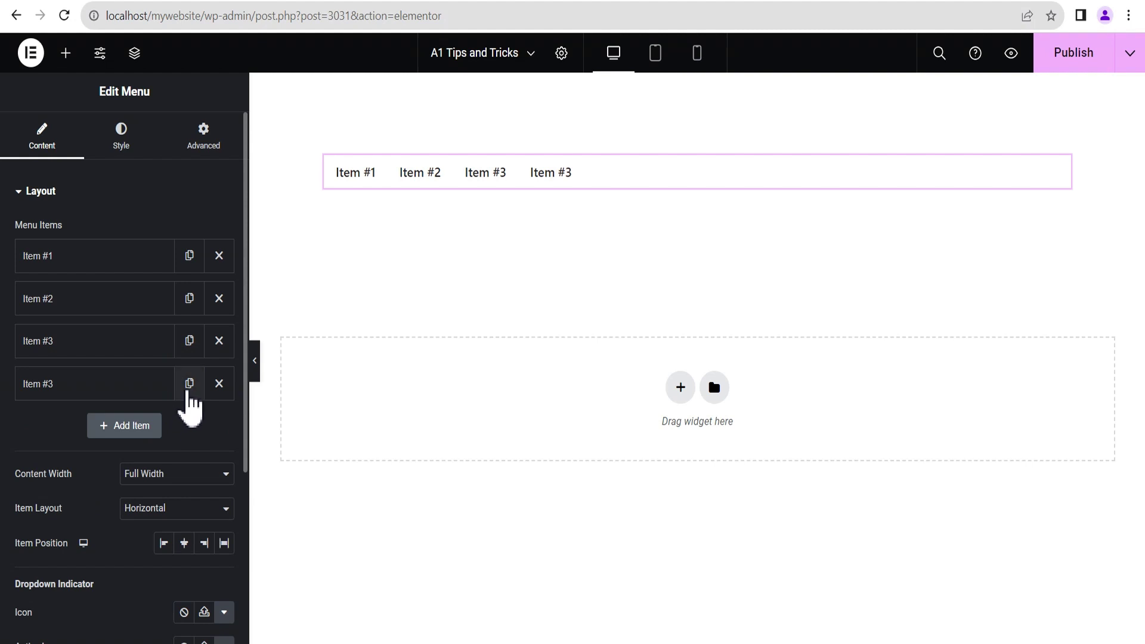
{"action": "left_click", "coordinate": [187, 385]}
{"action": "left_click", "coordinate": [189, 385]}
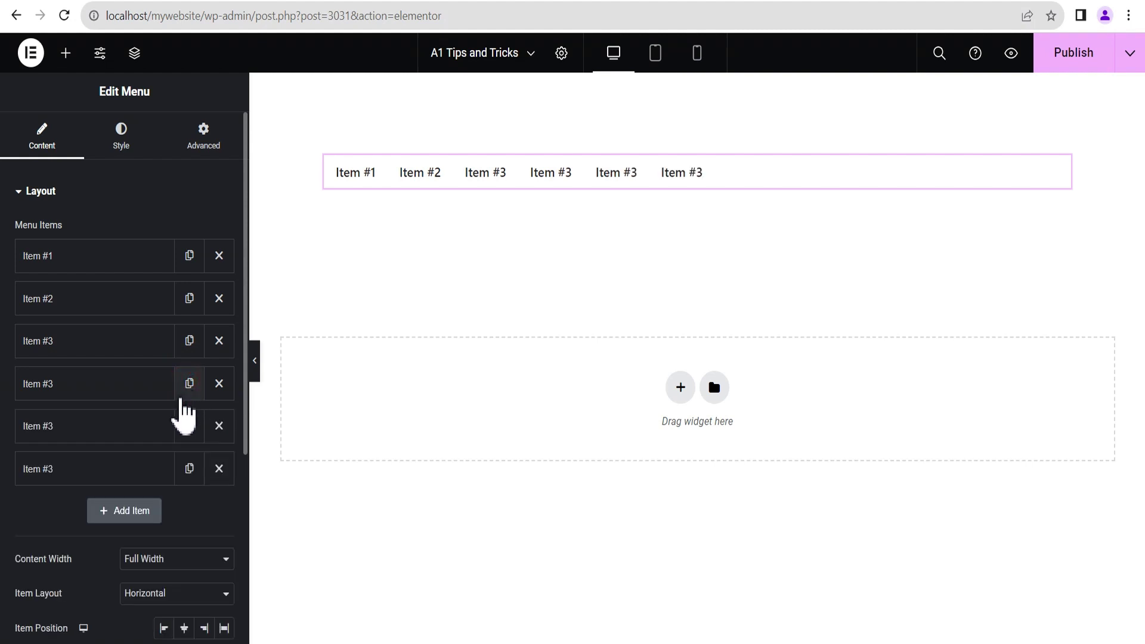
{"action": "left_click", "coordinate": [189, 426]}
{"action": "left_click", "coordinate": [189, 511]}
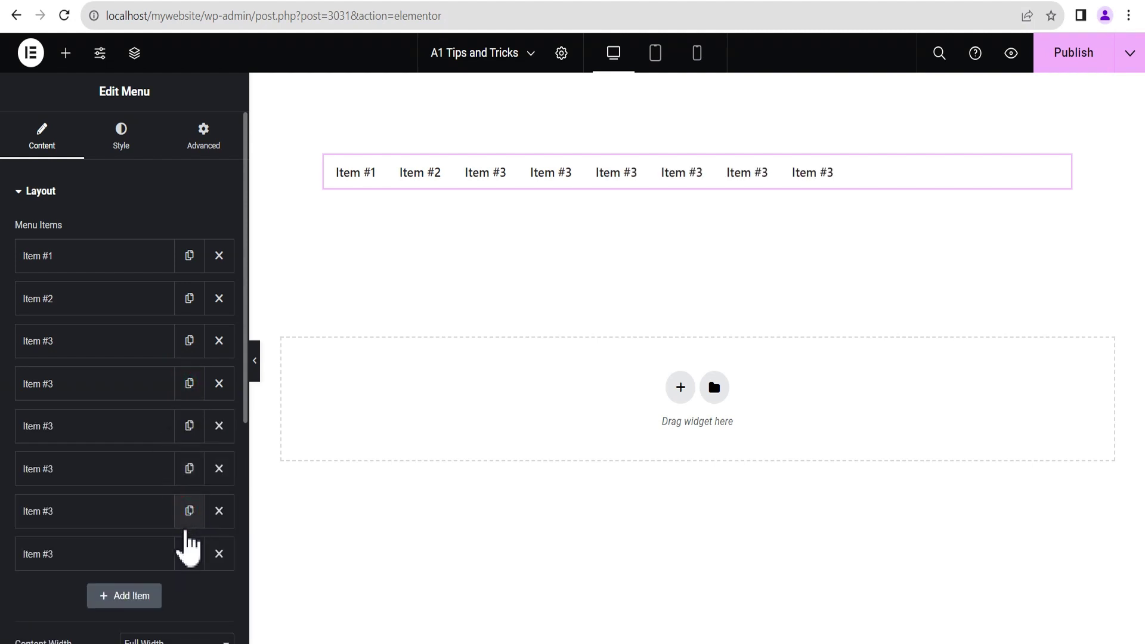
{"action": "left_click", "coordinate": [190, 554]}
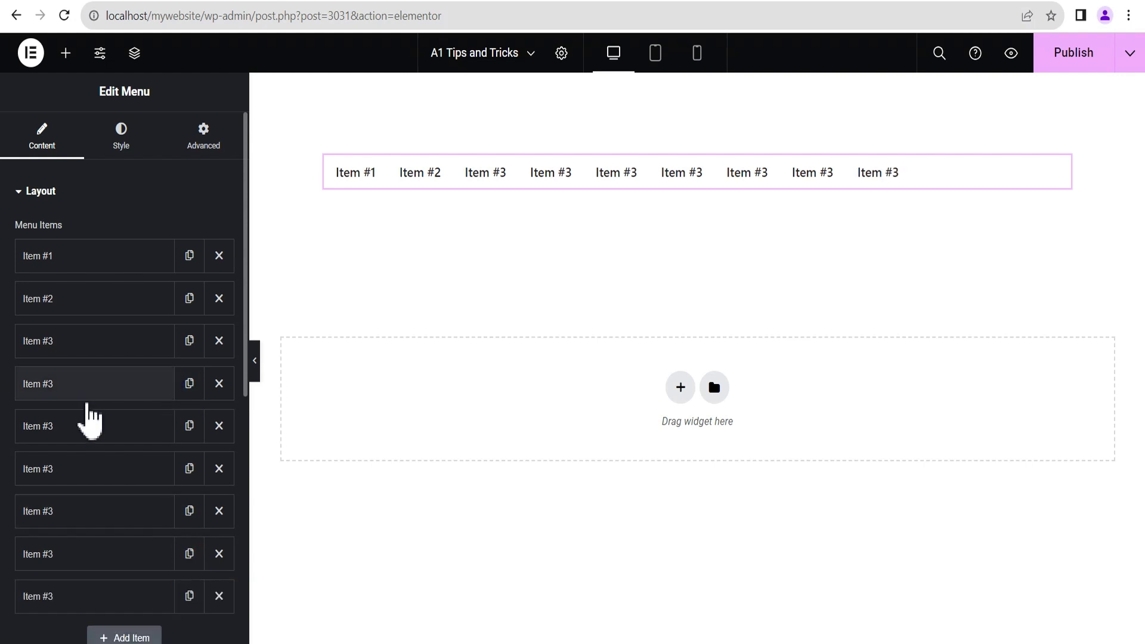
Rename the fourth menu item as Item #4 and the fifth as Item #5.
{"action": "left_click", "coordinate": [71, 384]}
{"action": "left_click_drag", "start_coordinate": [73, 444], "coordinate": [55, 447]}
{"action": "type", "text": "4"}
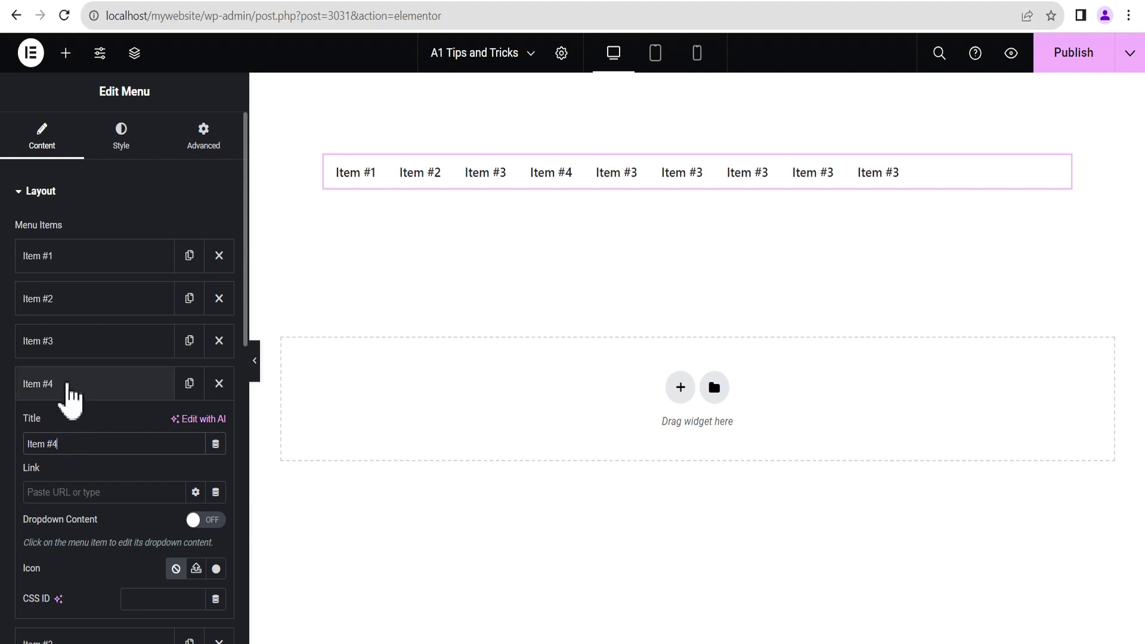
{"action": "left_click", "coordinate": [66, 384]}
{"action": "left_click", "coordinate": [66, 424]}
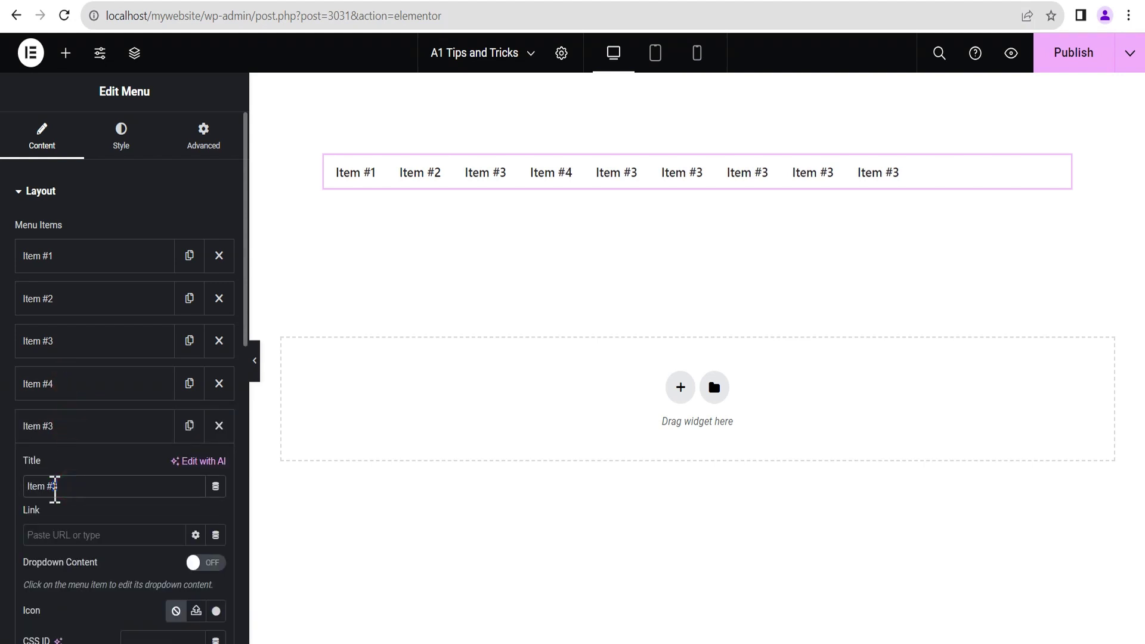
{"action": "left_click_drag", "start_coordinate": [55, 486], "coordinate": [68, 487]}
{"action": "type", "text": "5"}
{"action": "left_click", "coordinate": [71, 435]}
Rename the sixth menu item as Item 6 and the seventh as Item #7.
{"action": "left_click", "coordinate": [66, 469]}
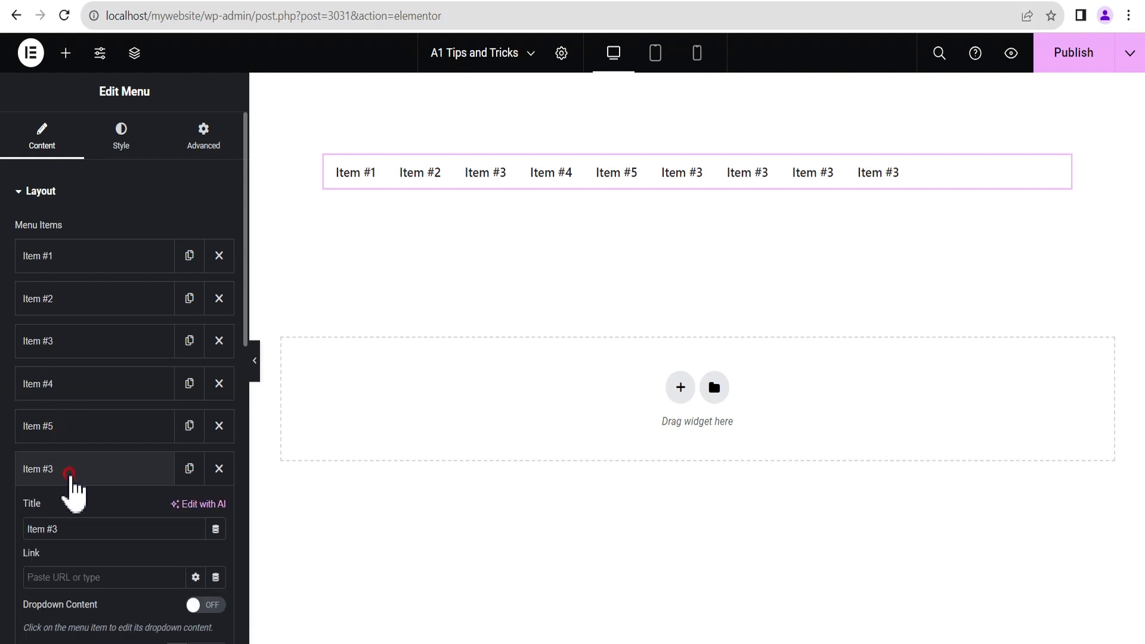
{"action": "left_click_drag", "start_coordinate": [59, 529], "coordinate": [47, 530]}
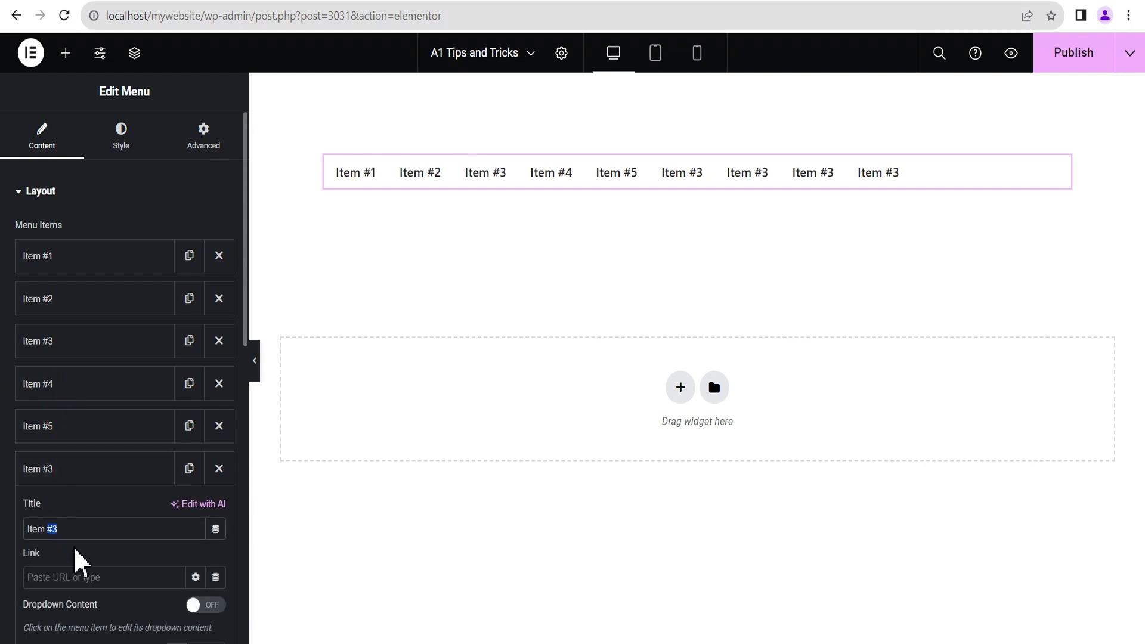
{"action": "type", "text": "6"}
{"action": "left_click", "coordinate": [66, 471]}
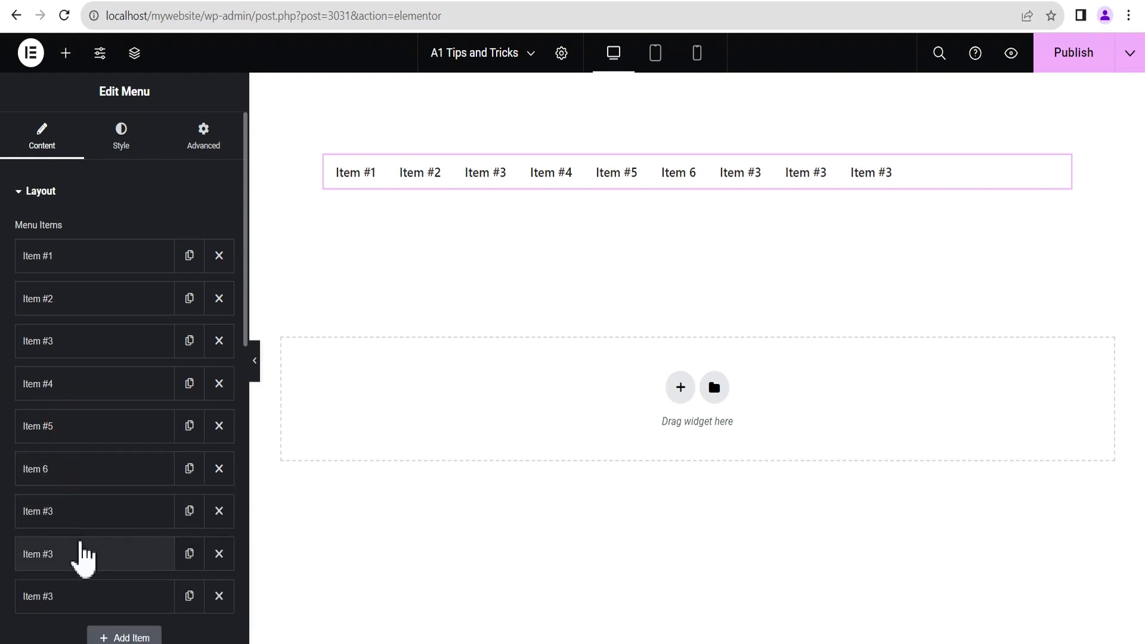
{"action": "left_click", "coordinate": [67, 513]}
{"action": "left_click_drag", "start_coordinate": [82, 573], "coordinate": [52, 576]}
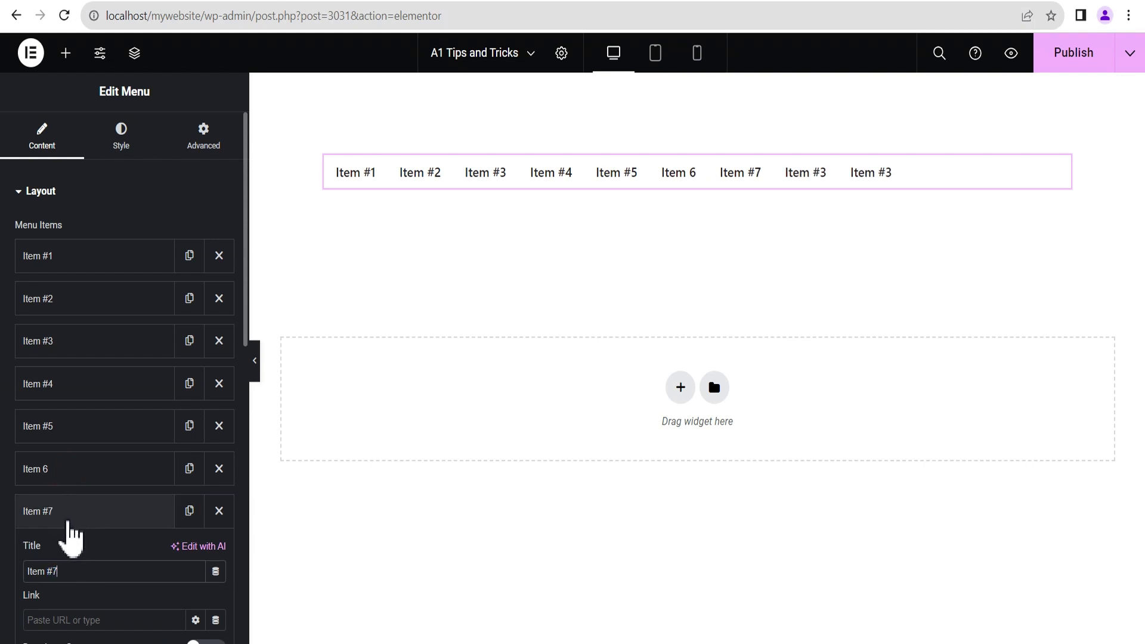
{"action": "left_click", "coordinate": [70, 518]}
Rename the eighth and ninth menu items as Item #8 and Item #9, and duplicate the ninth.
{"action": "scroll", "coordinate": [69, 537], "scroll_direction": "down", "scroll_amount": 3}
{"action": "left_click", "coordinate": [60, 391]}
{"action": "left_click", "coordinate": [72, 455]}
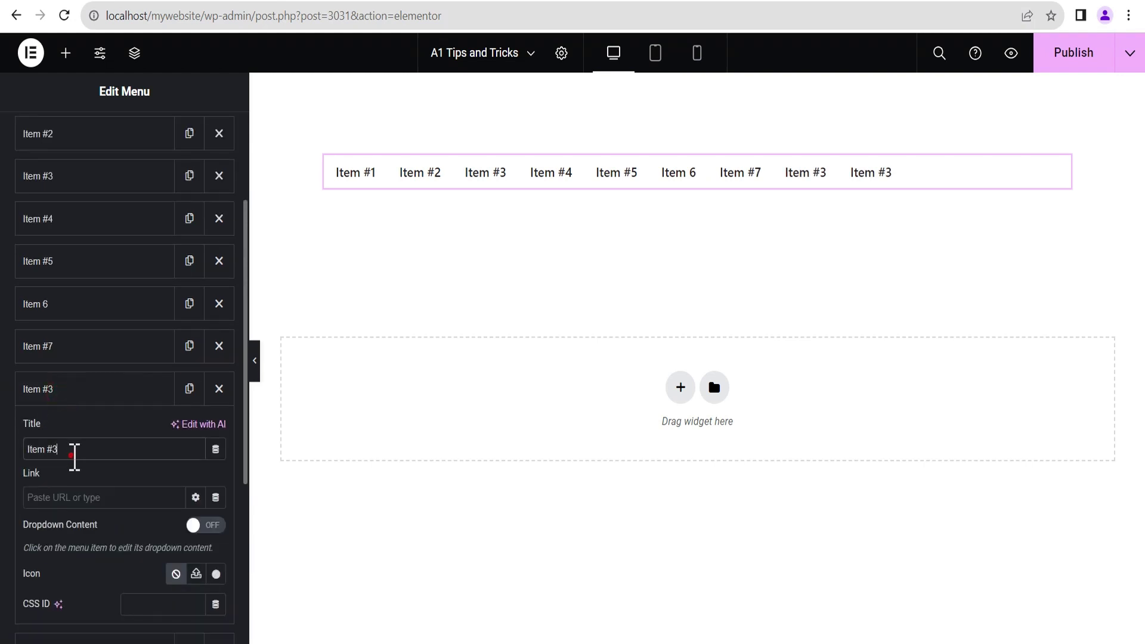
{"action": "type", "text": "8"}
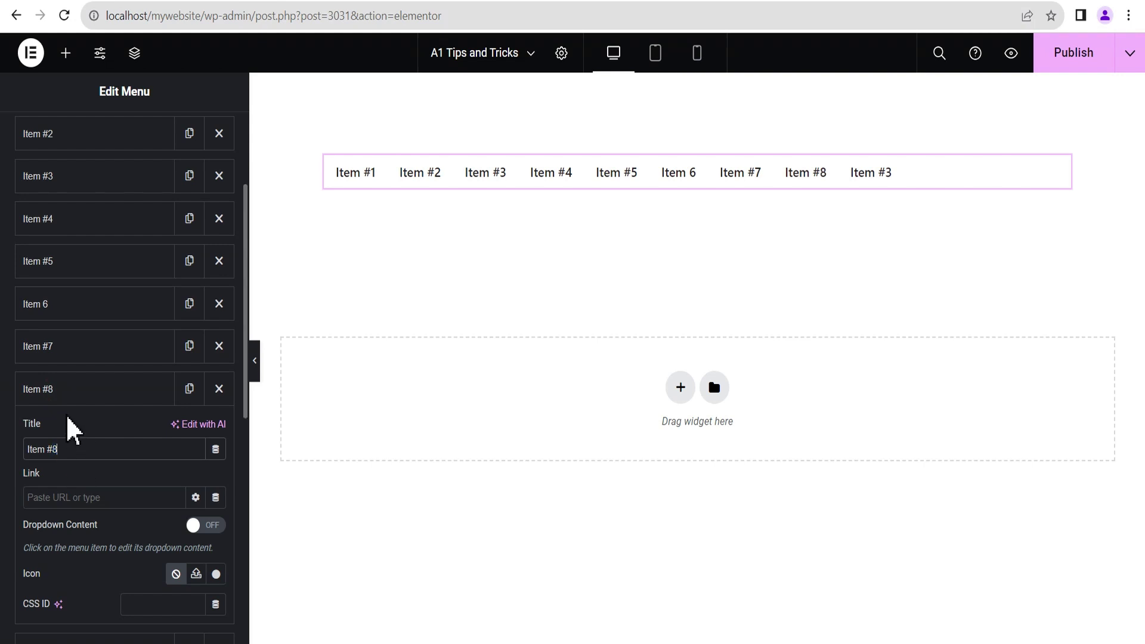
{"action": "left_click", "coordinate": [66, 391]}
{"action": "left_click", "coordinate": [63, 432]}
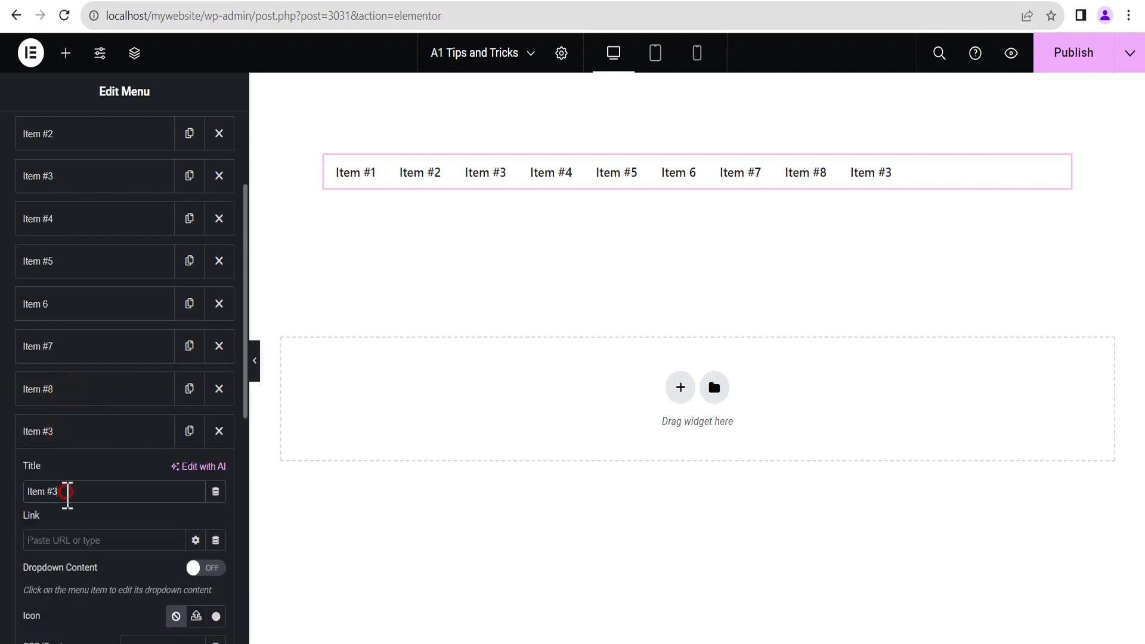
{"action": "left_click", "coordinate": [74, 442]}
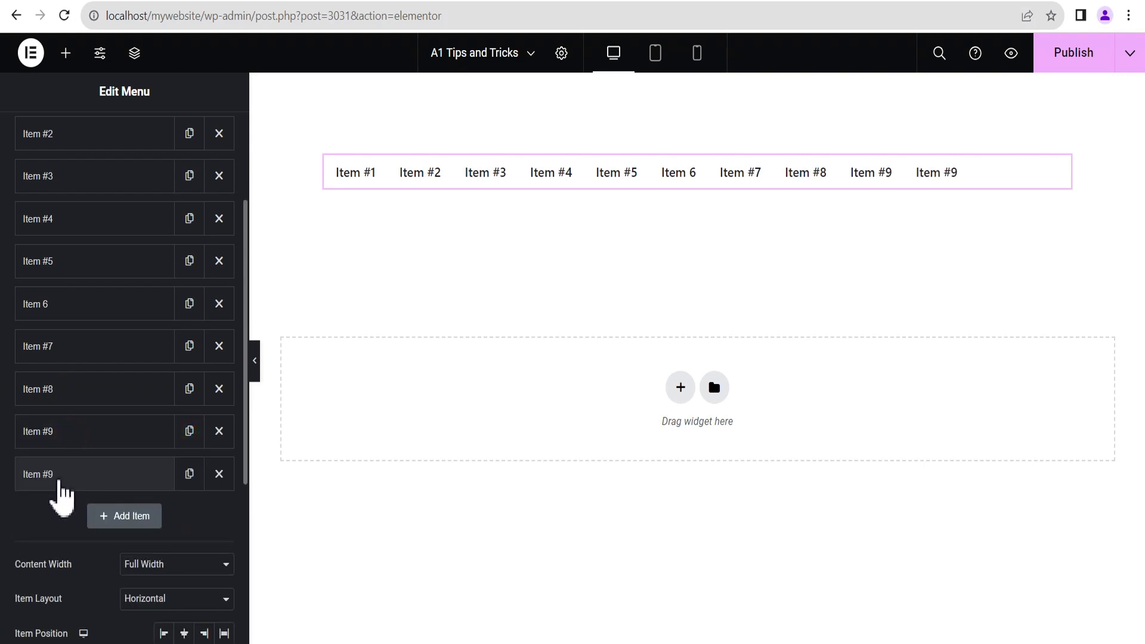
Rename the last menu item as Item #10 and collapse its settings.
{"action": "left_click", "coordinate": [57, 486]}
{"action": "left_click", "coordinate": [67, 533]}
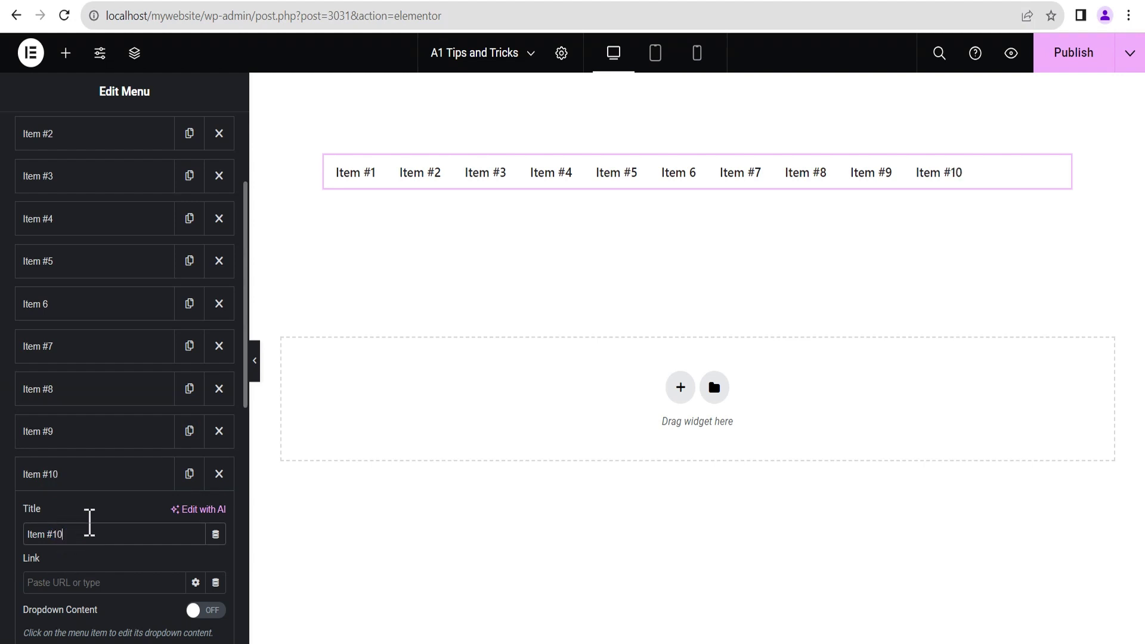
{"action": "left_click", "coordinate": [63, 485]}
{"action": "scroll", "coordinate": [125, 244], "scroll_direction": "up", "scroll_amount": 3}
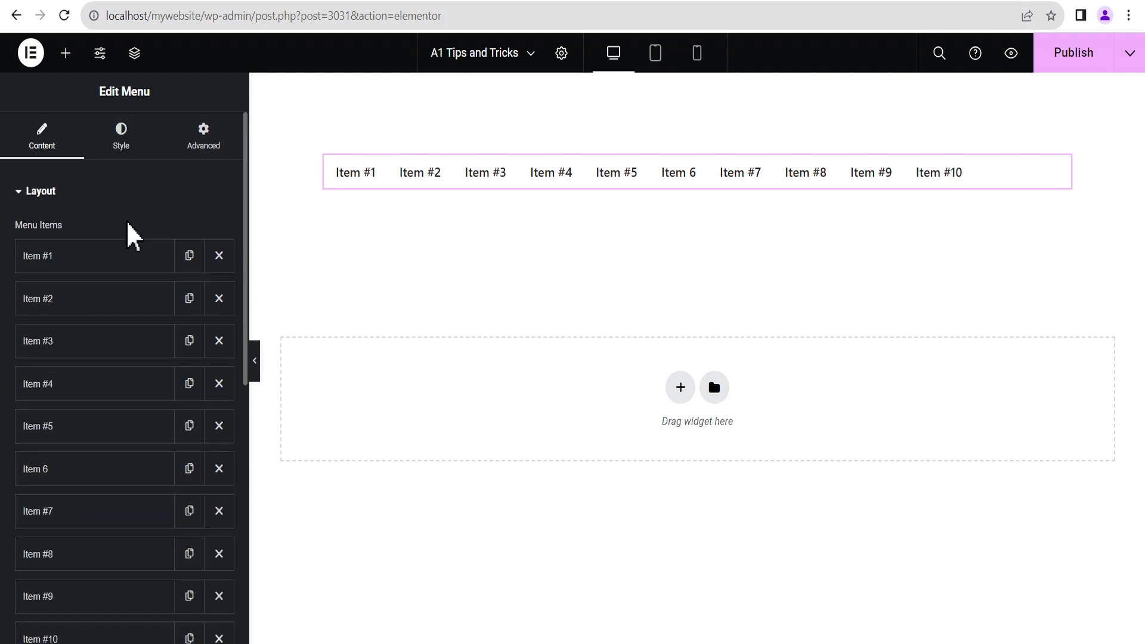
Give the menu items a classic background in red, #FF0000, for their normal state.
{"action": "left_click", "coordinate": [123, 154]}
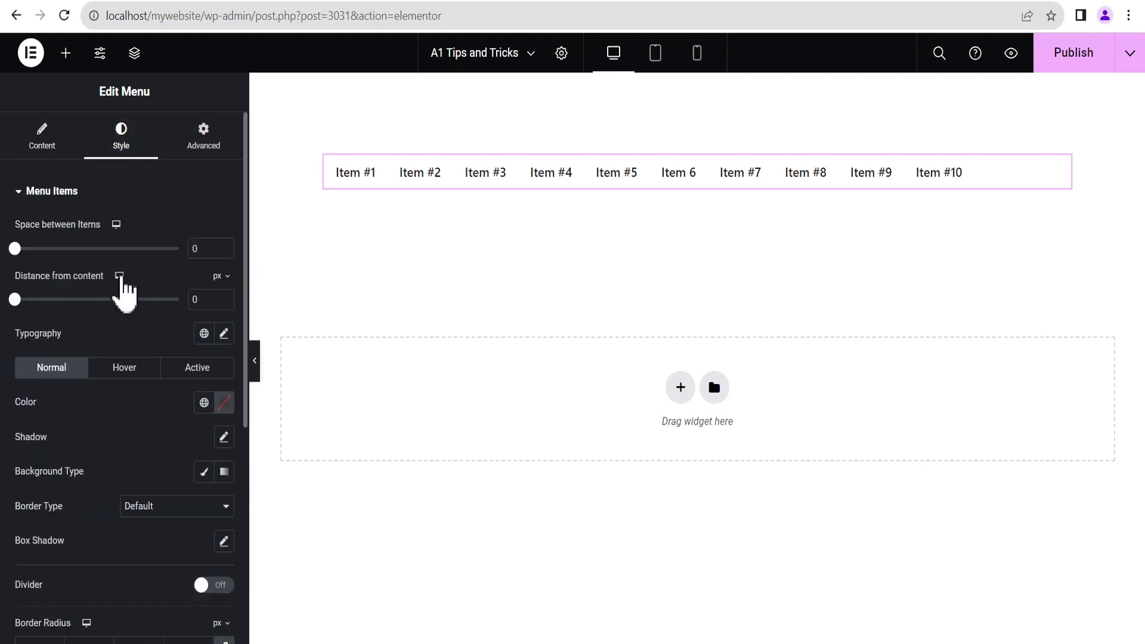
{"action": "scroll", "coordinate": [108, 465], "scroll_direction": "down", "scroll_amount": 1}
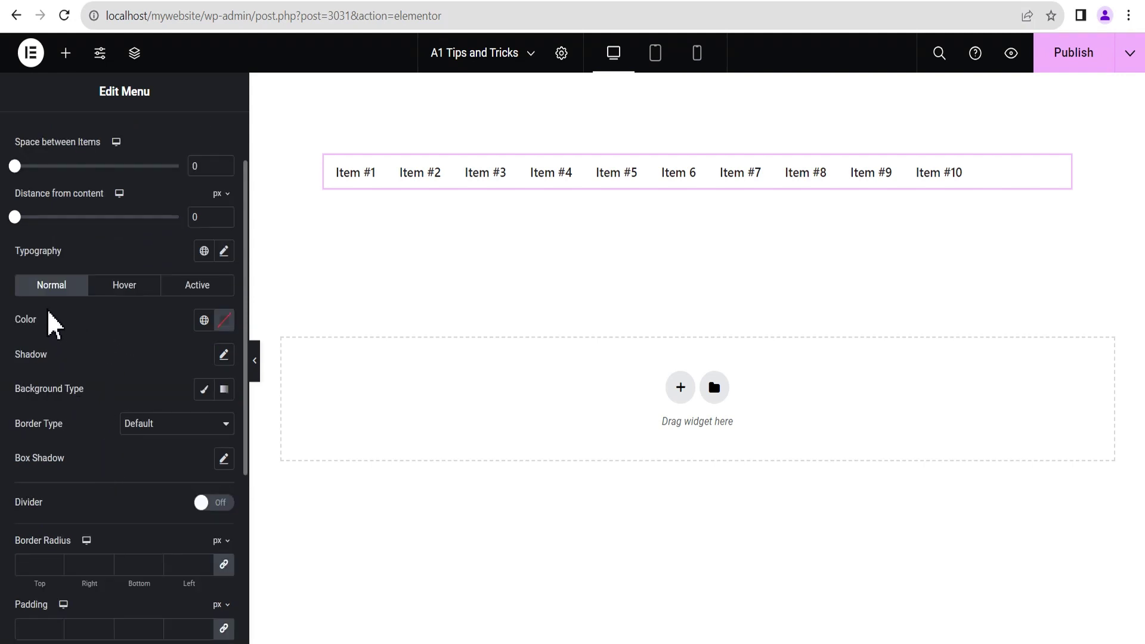
{"action": "left_click", "coordinate": [203, 390]}
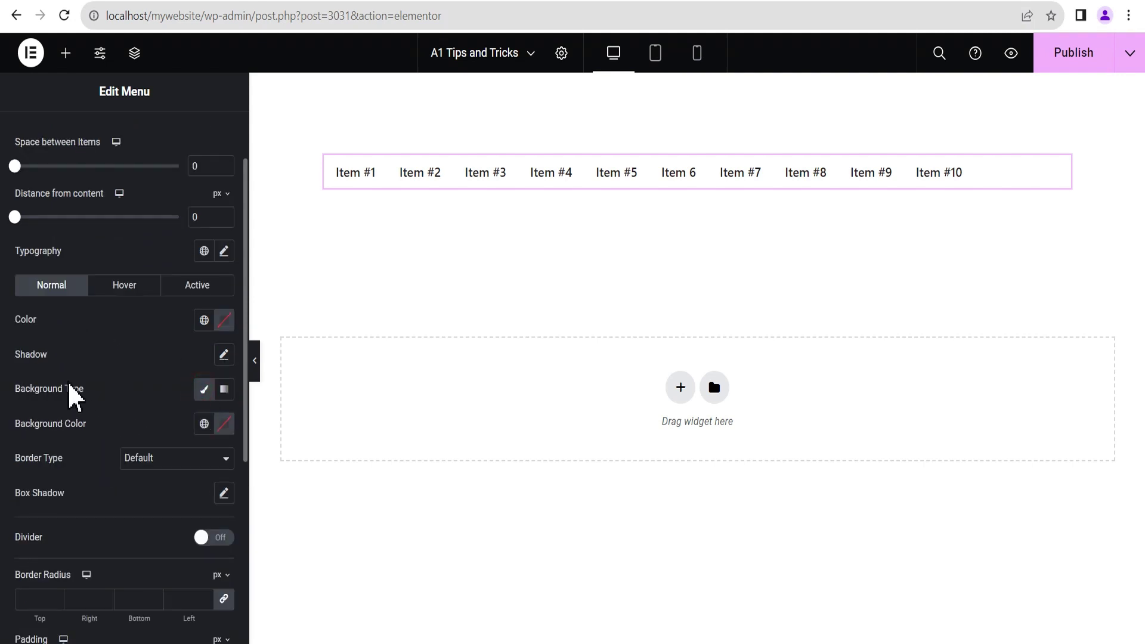
{"action": "left_click", "coordinate": [223, 424]}
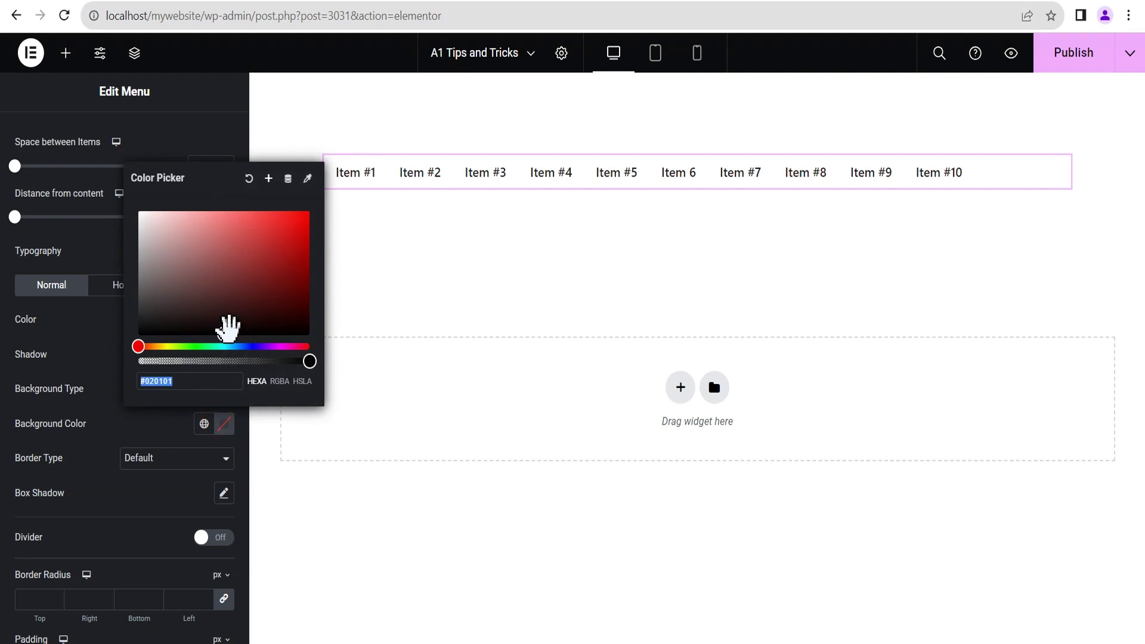
{"action": "left_click_drag", "start_coordinate": [224, 334], "coordinate": [306, 215]}
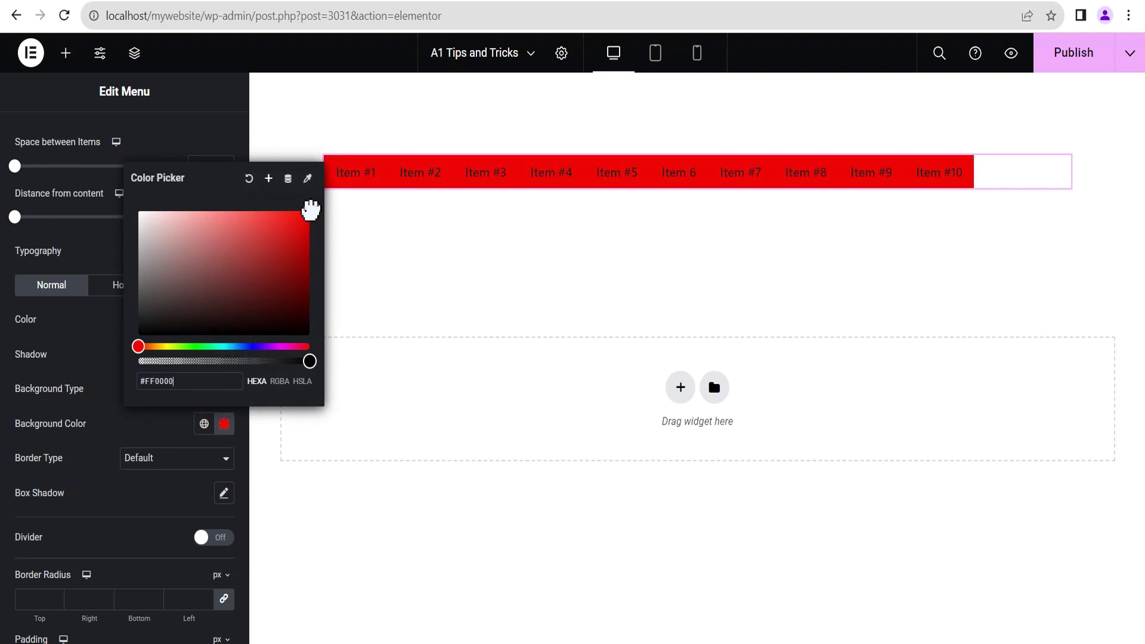
{"action": "left_click", "coordinate": [84, 365]}
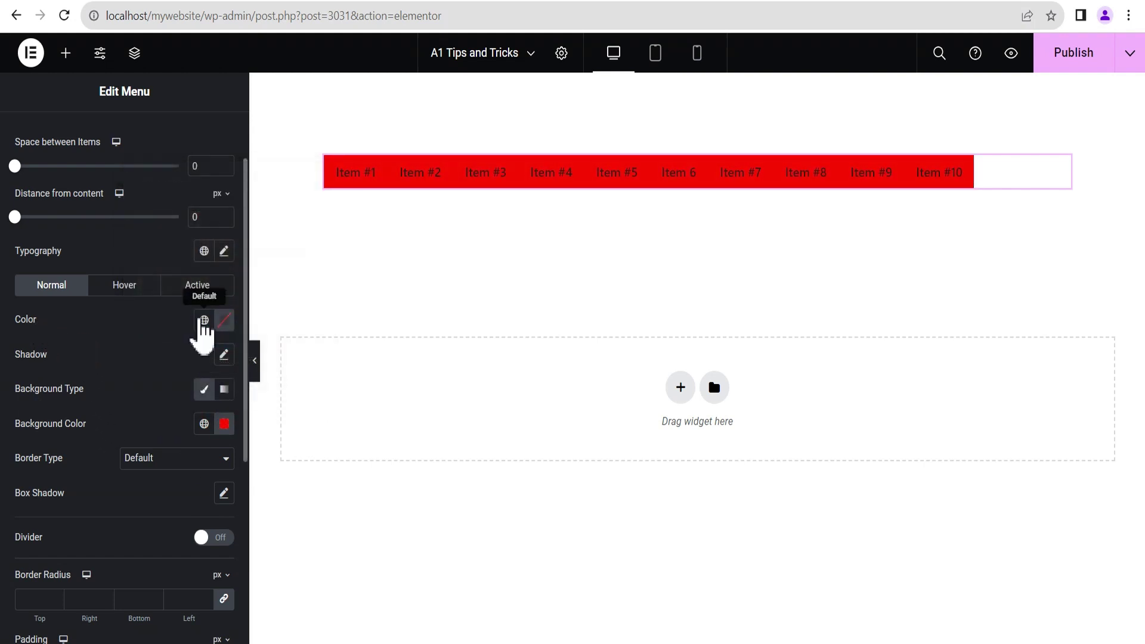
Set the menu items' normal text color to white.
{"action": "left_click", "coordinate": [224, 321]}
{"action": "left_click_drag", "start_coordinate": [222, 516], "coordinate": [119, 385]}
{"action": "left_click", "coordinate": [100, 368]}
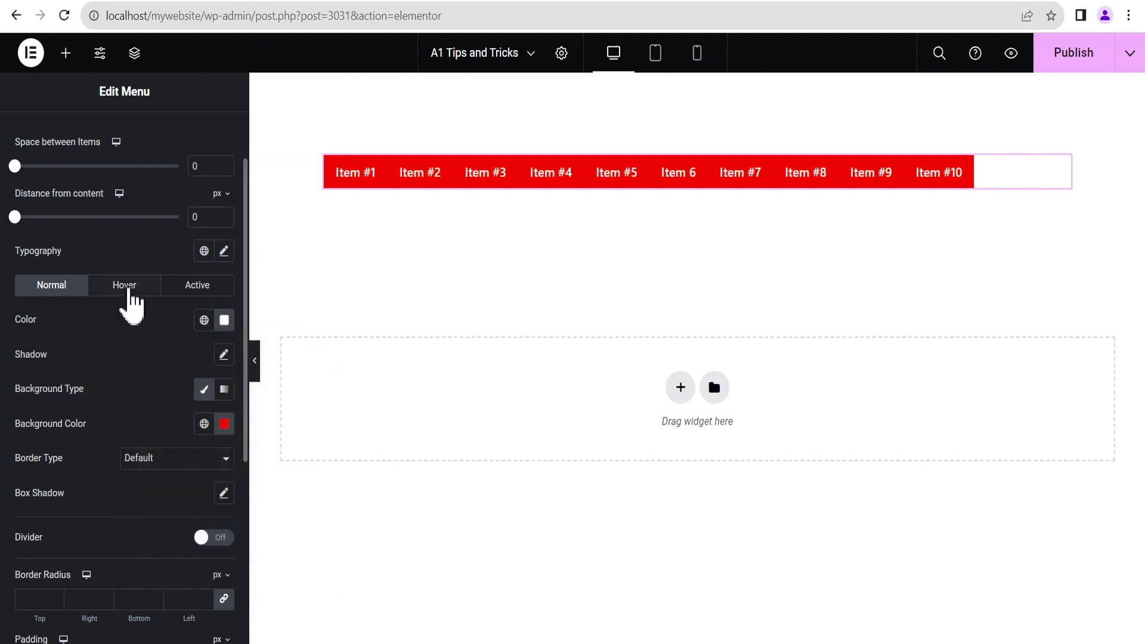
Give the menu items a classic white background for their hover state.
{"action": "left_click", "coordinate": [124, 285]}
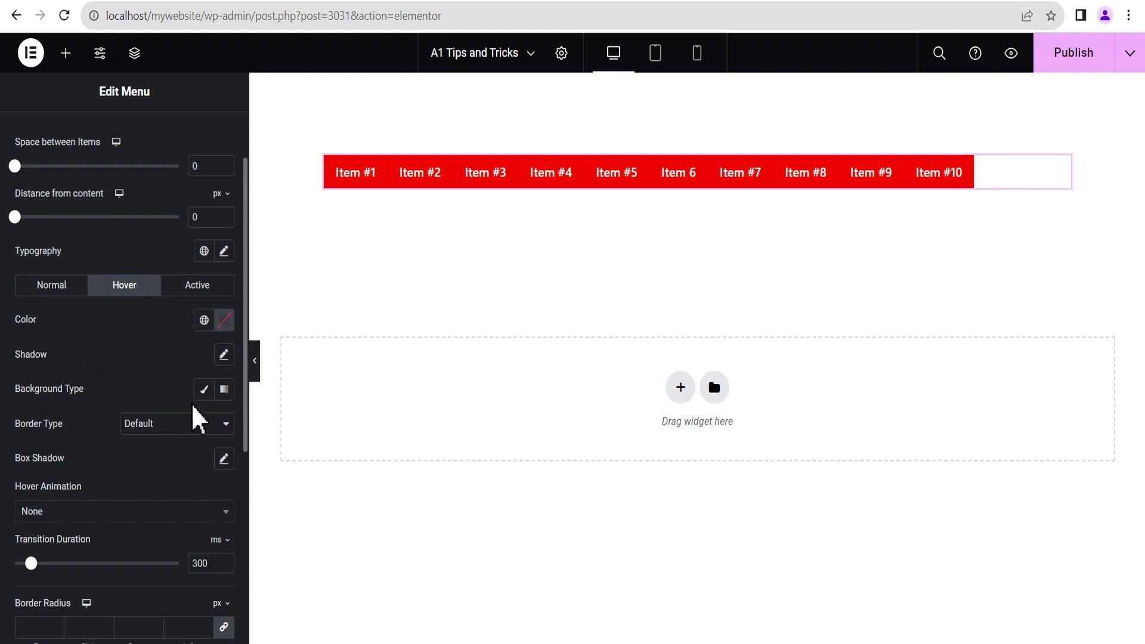
{"action": "left_click", "coordinate": [203, 389]}
{"action": "left_click", "coordinate": [224, 424]}
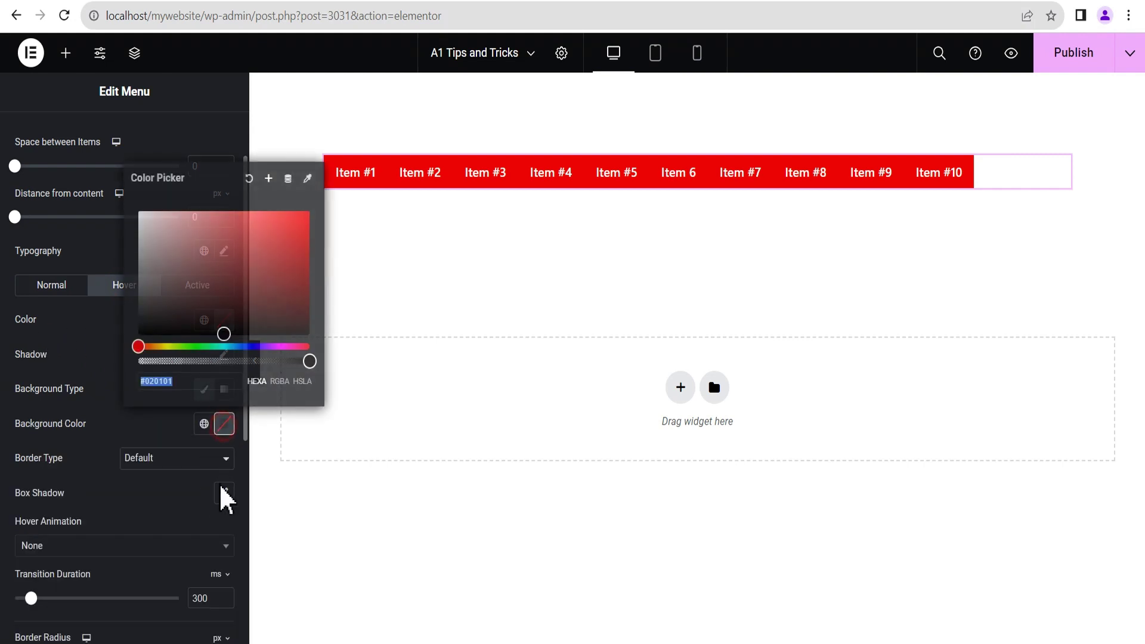
{"action": "left_click_drag", "start_coordinate": [220, 328], "coordinate": [138, 212]}
{"action": "left_click", "coordinate": [76, 352]}
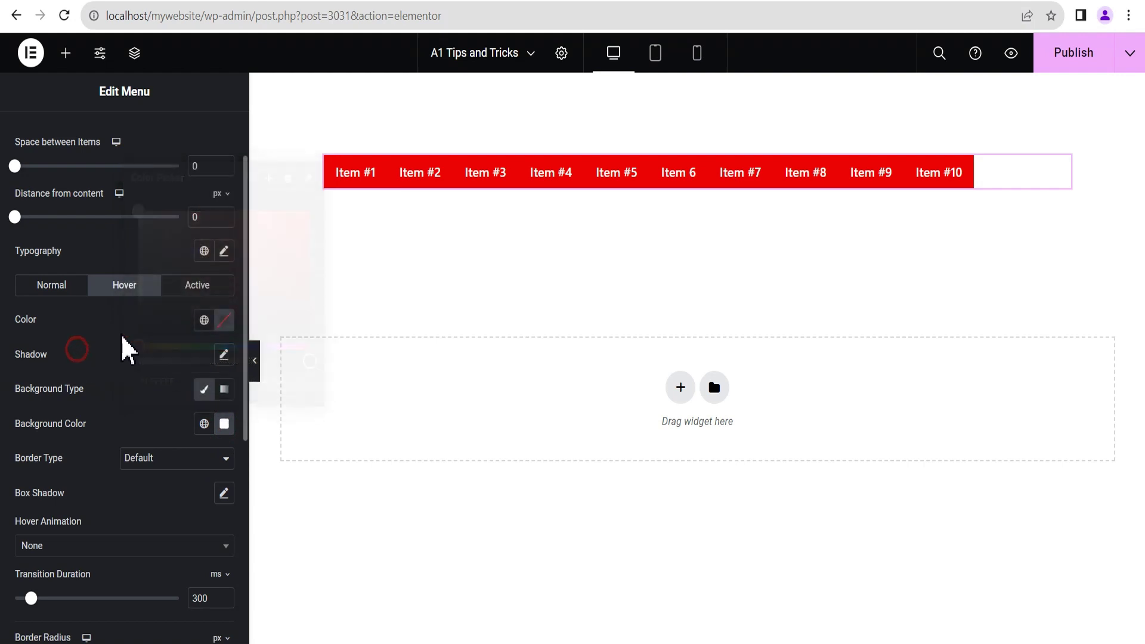
Set the menu items' hover text color to red.
{"action": "left_click", "coordinate": [224, 319]}
{"action": "left_click_drag", "start_coordinate": [294, 503], "coordinate": [309, 386]}
{"action": "left_click", "coordinate": [60, 330]}
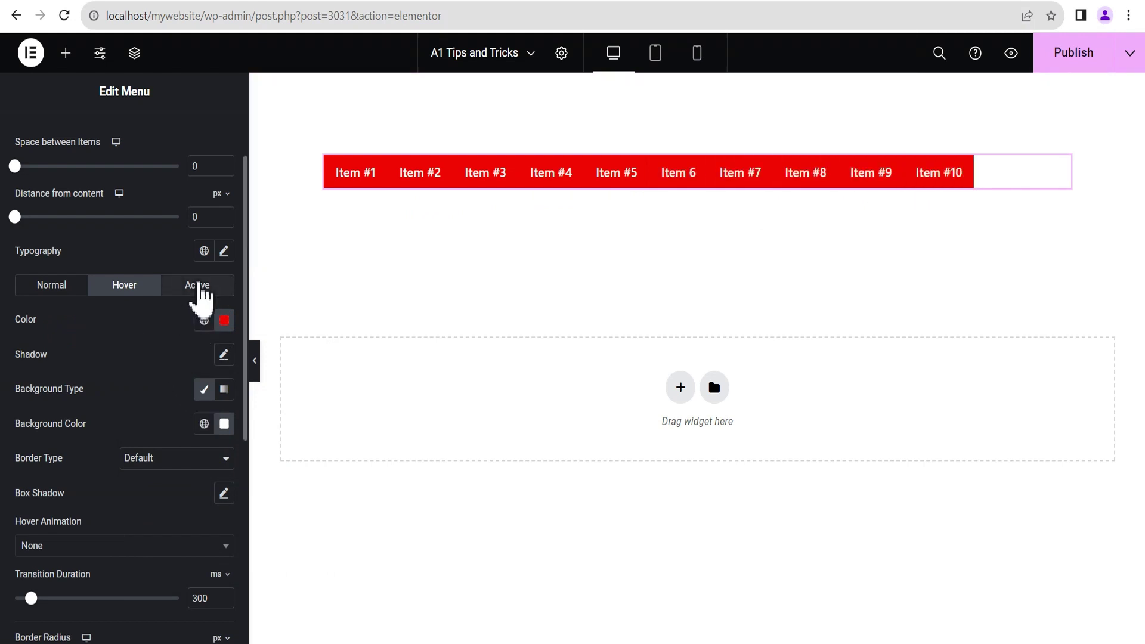
Give the menu items a classic white background for their active state.
{"action": "left_click", "coordinate": [199, 287]}
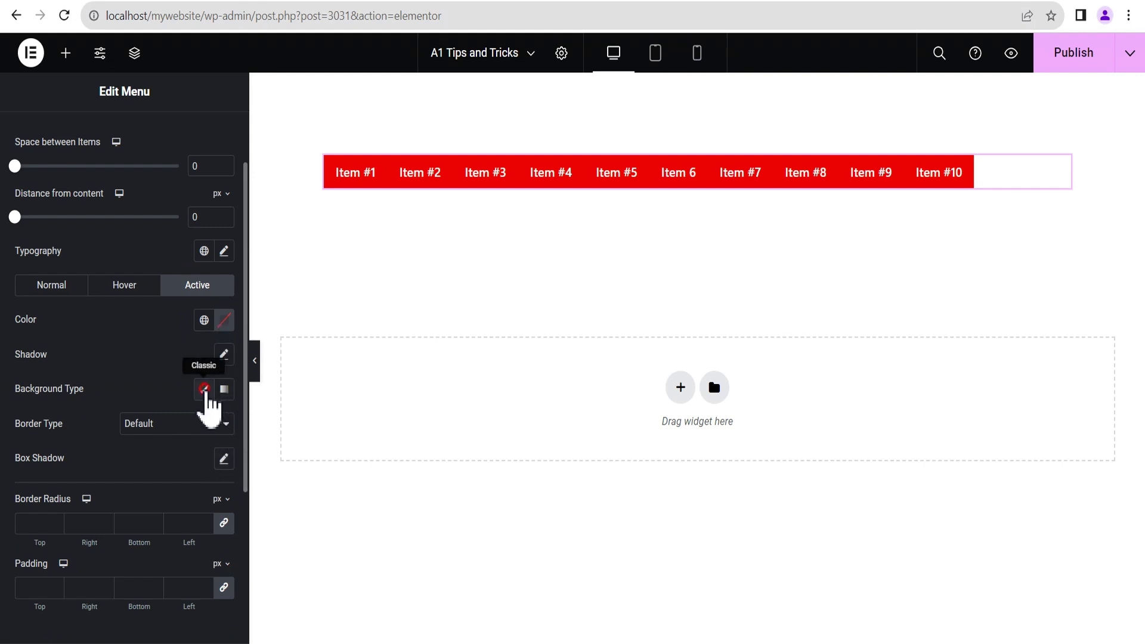
{"action": "left_click", "coordinate": [204, 389]}
{"action": "left_click", "coordinate": [224, 423]}
{"action": "left_click", "coordinate": [139, 213]}
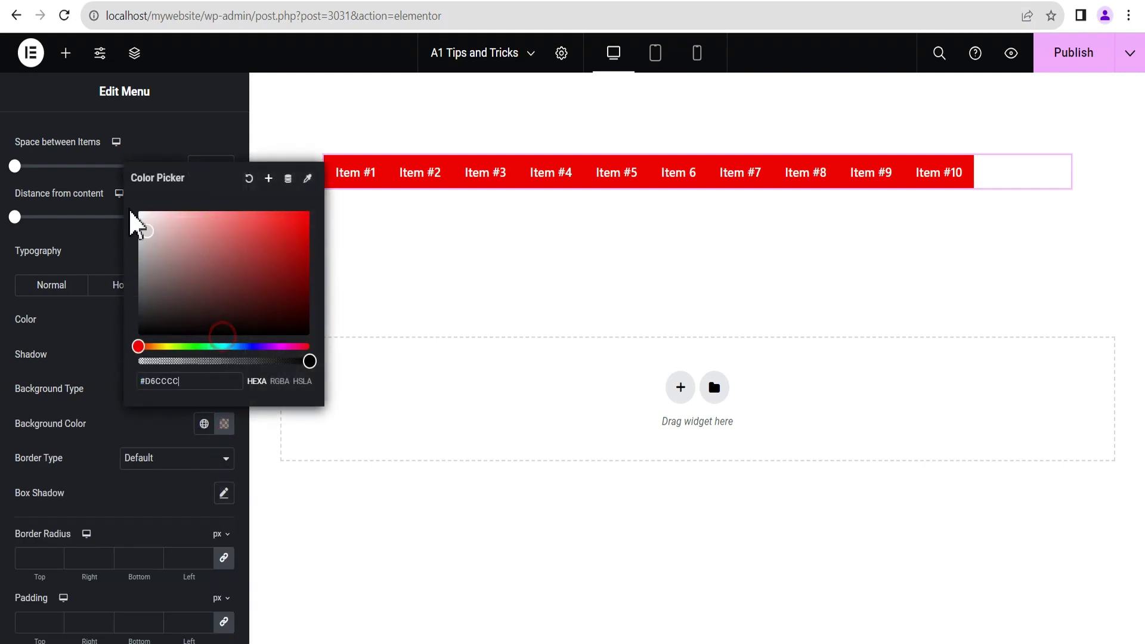
{"action": "left_click", "coordinate": [78, 335]}
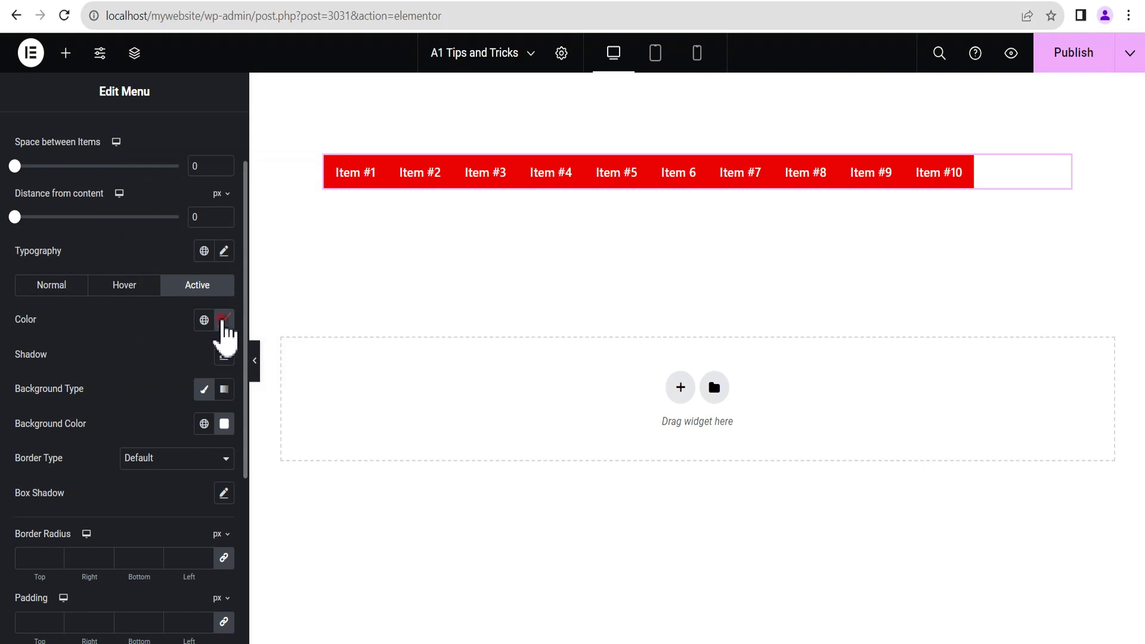
Set the menu items' active text color to orange-red, #FF3200.
{"action": "left_click", "coordinate": [224, 320]}
{"action": "left_click", "coordinate": [223, 510]}
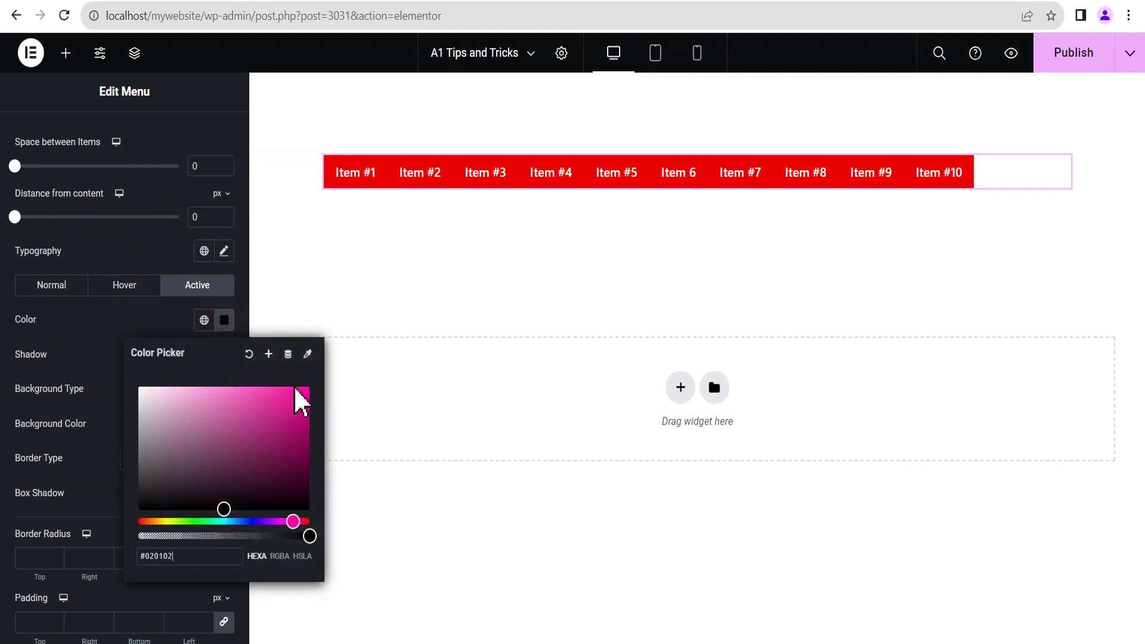
{"action": "left_click_drag", "start_coordinate": [287, 523], "coordinate": [149, 544]}
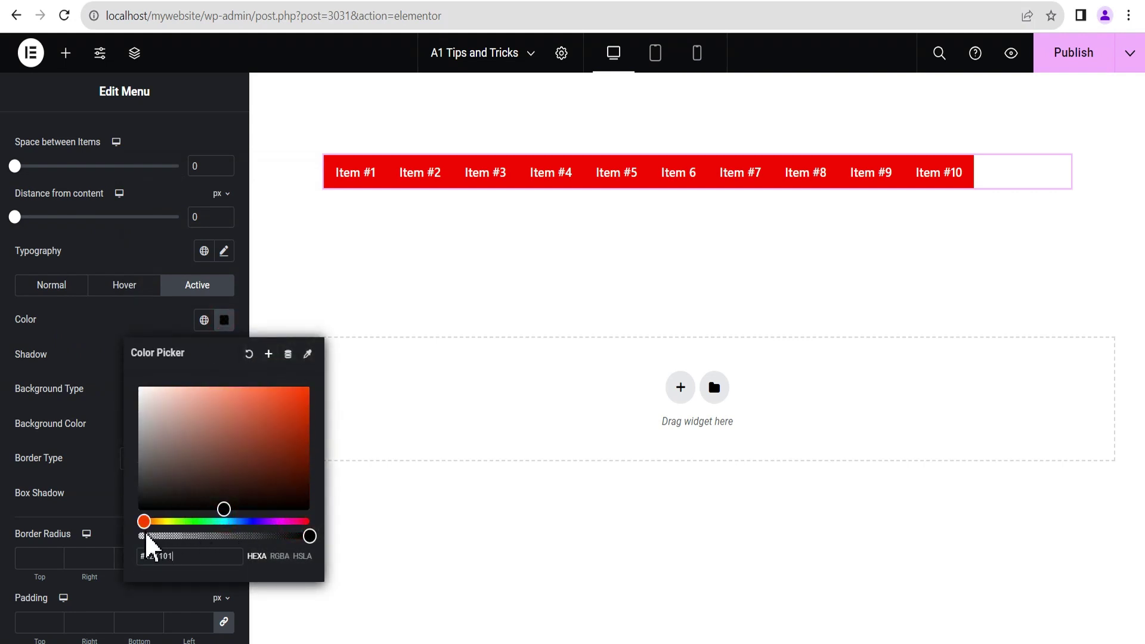
{"action": "left_click", "coordinate": [84, 396]}
{"action": "left_click", "coordinate": [225, 320]}
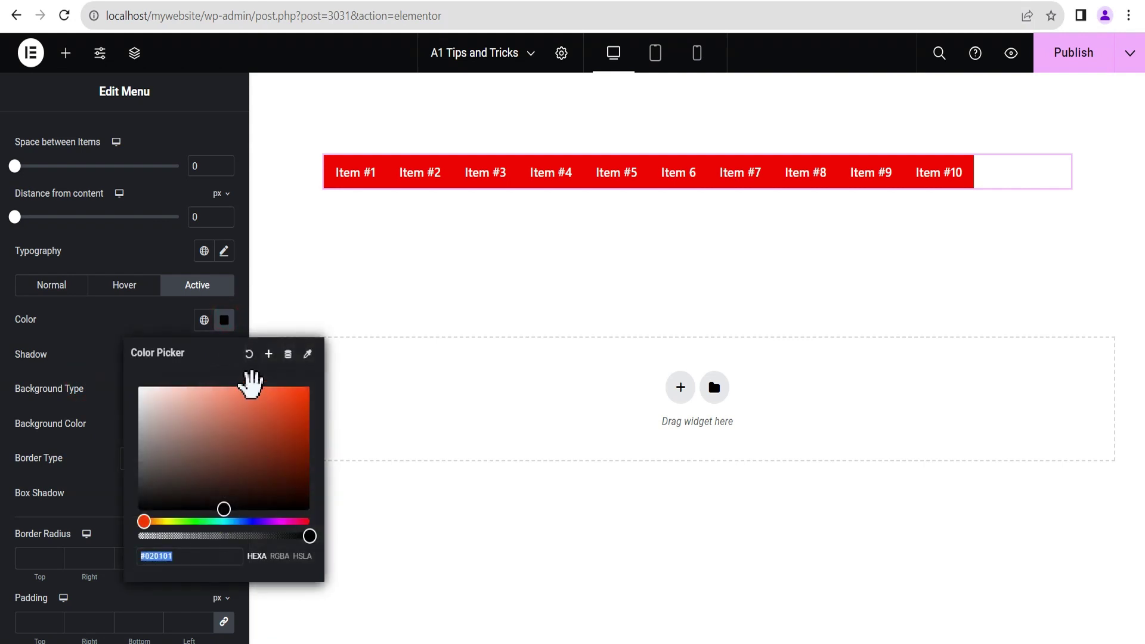
{"action": "left_click", "coordinate": [234, 329]}
{"action": "left_click", "coordinate": [224, 322]}
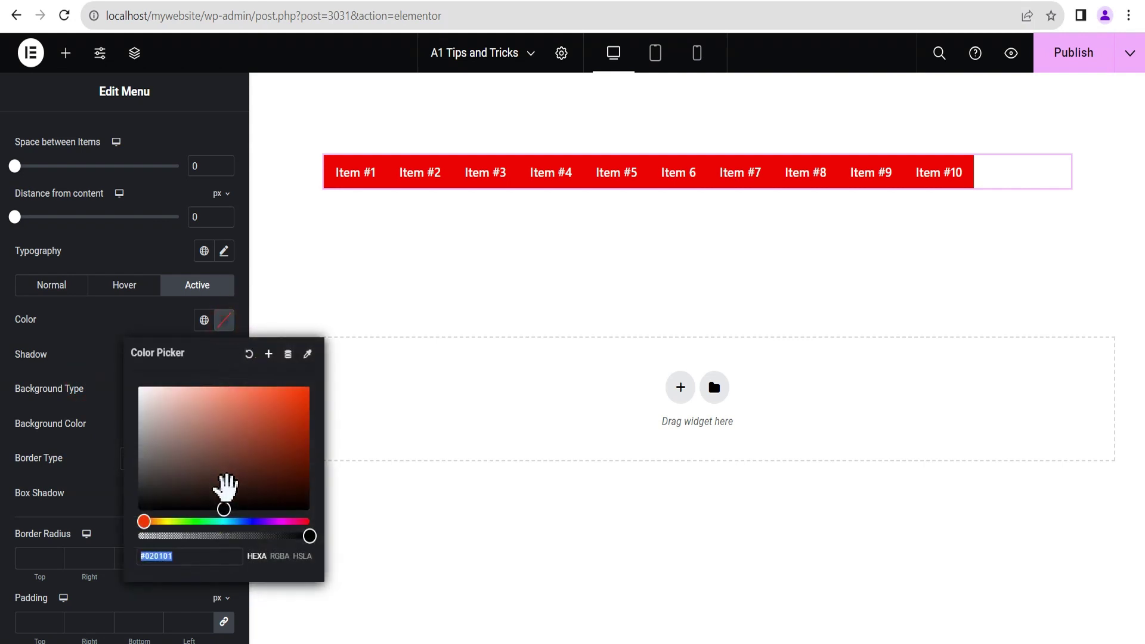
{"action": "left_click", "coordinate": [308, 388]}
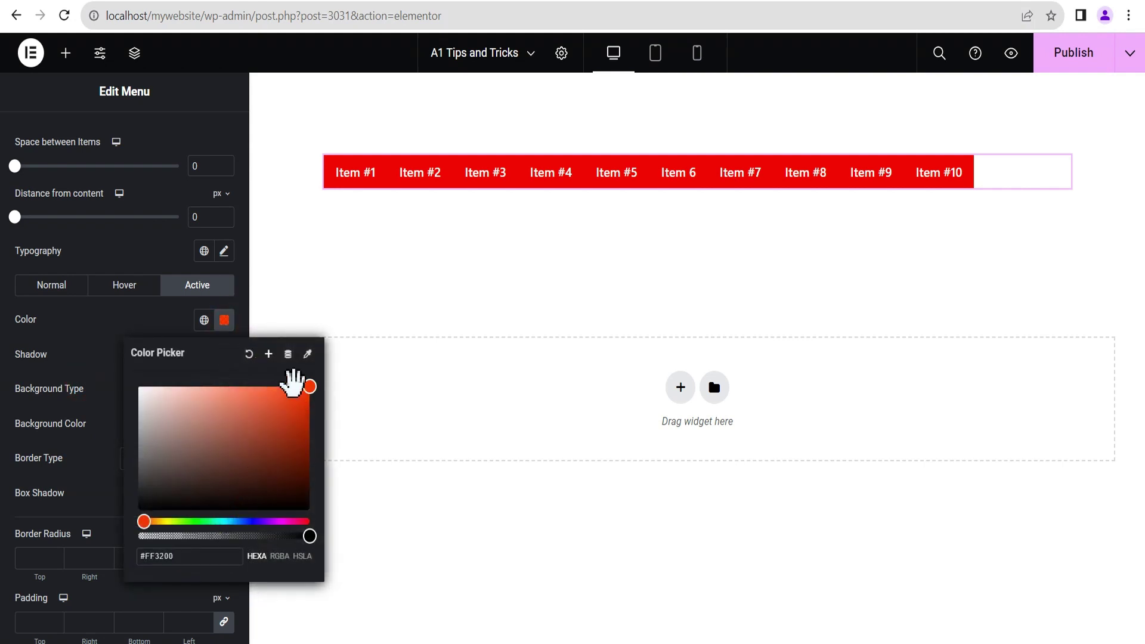
{"action": "left_click", "coordinate": [88, 357]}
Preview the menu's hover colors with the editing panel hidden and look through the remaining menu item style settings.
{"action": "left_click", "coordinate": [253, 375]}
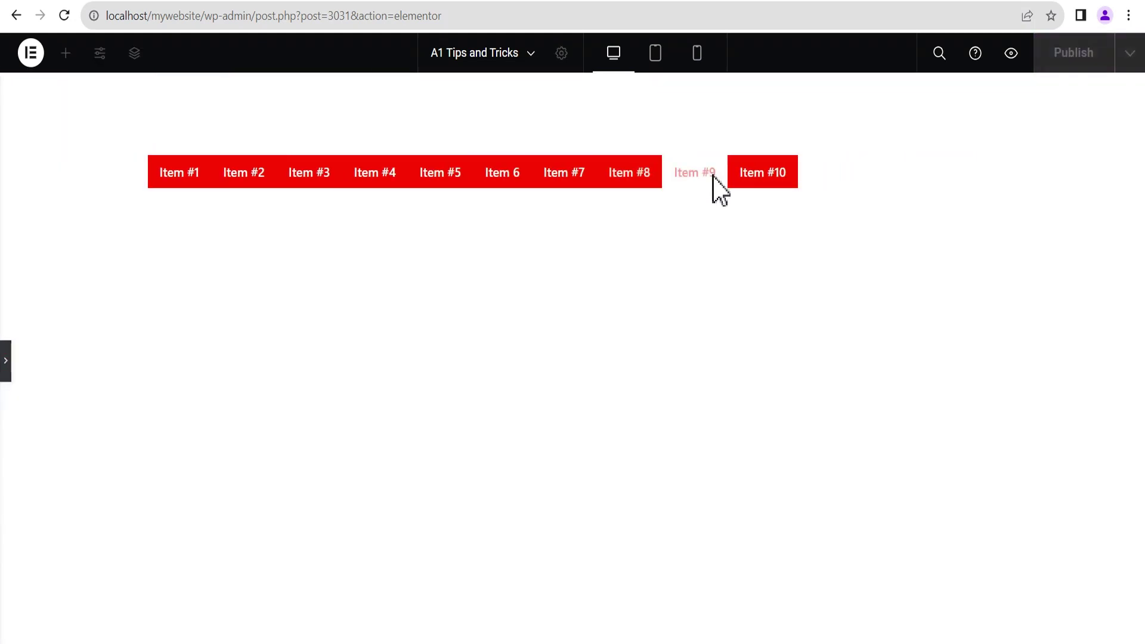
{"action": "left_click", "coordinate": [5, 373]}
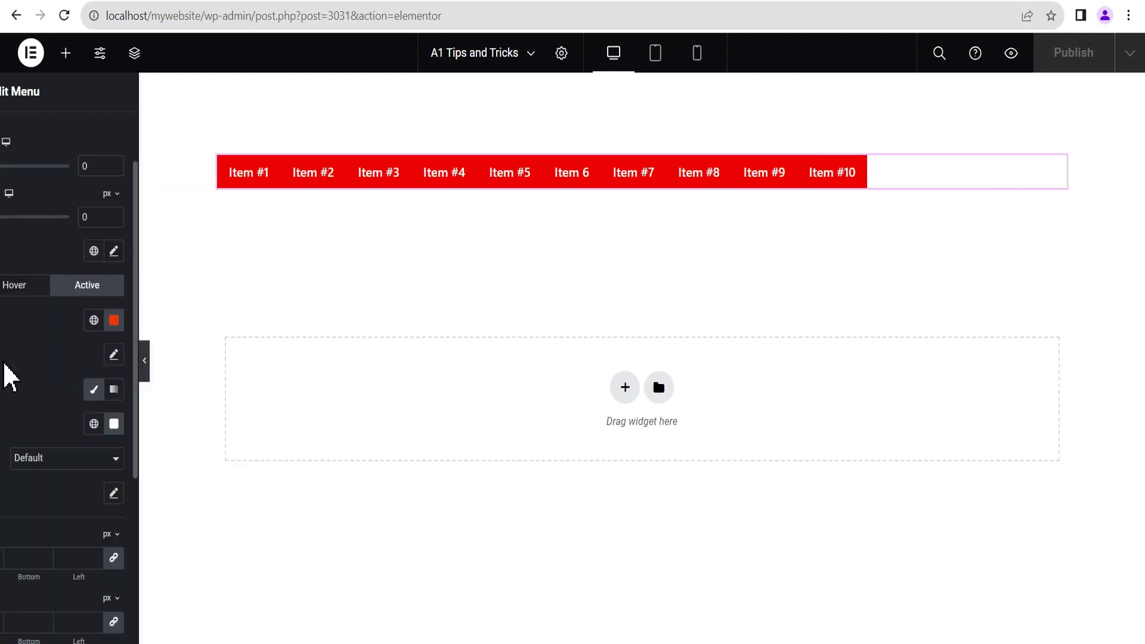
{"action": "scroll", "coordinate": [154, 406], "scroll_direction": "down", "scroll_amount": 3}
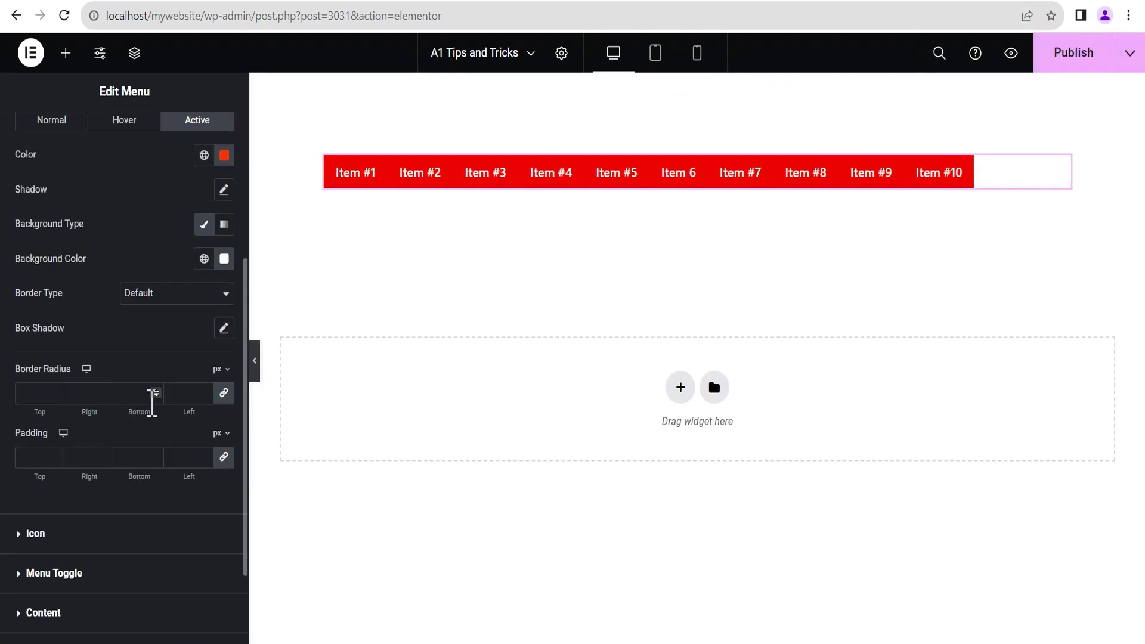
{"action": "scroll", "coordinate": [149, 361], "scroll_direction": "up", "scroll_amount": 5}
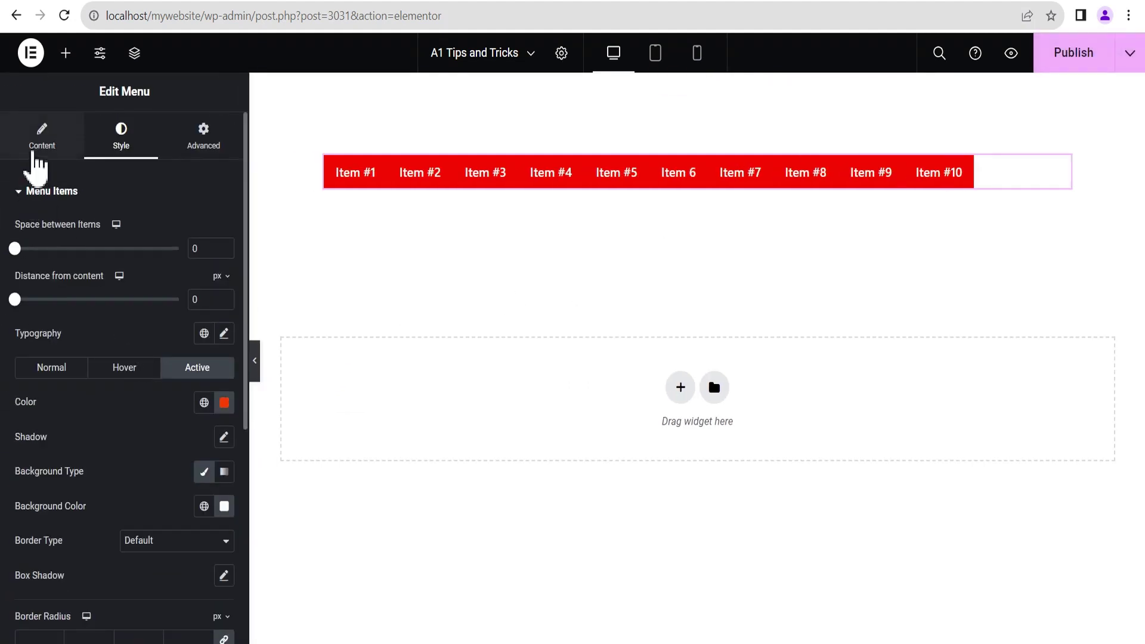
Set the menu's dropdown breakpoint to None in its additional content settings.
{"action": "left_click", "coordinate": [43, 143]}
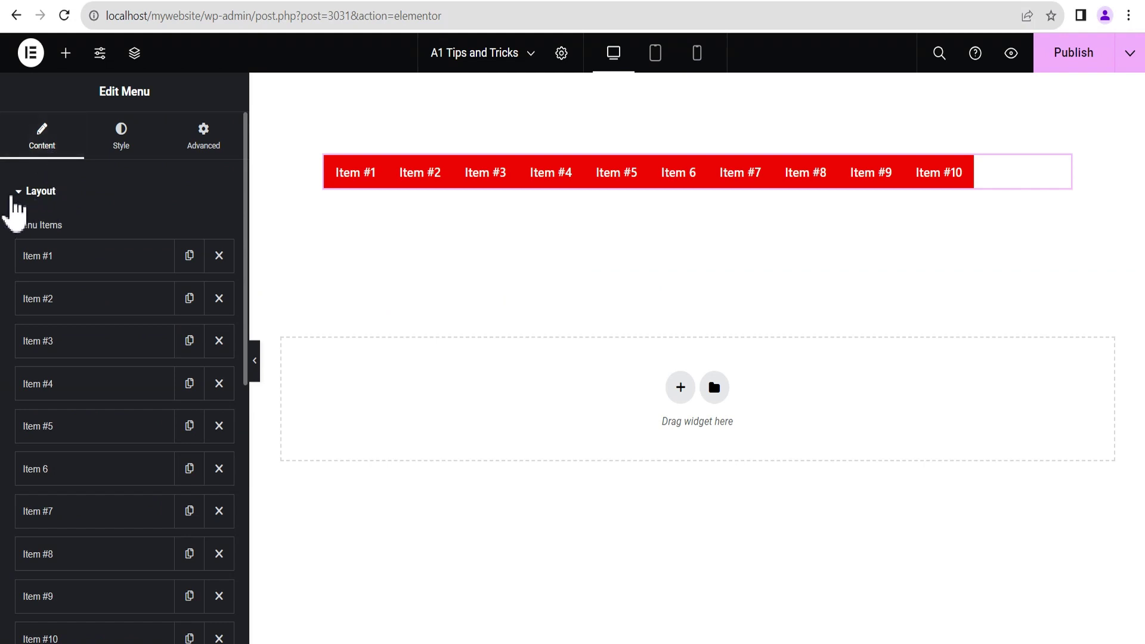
{"action": "left_click", "coordinate": [18, 191]}
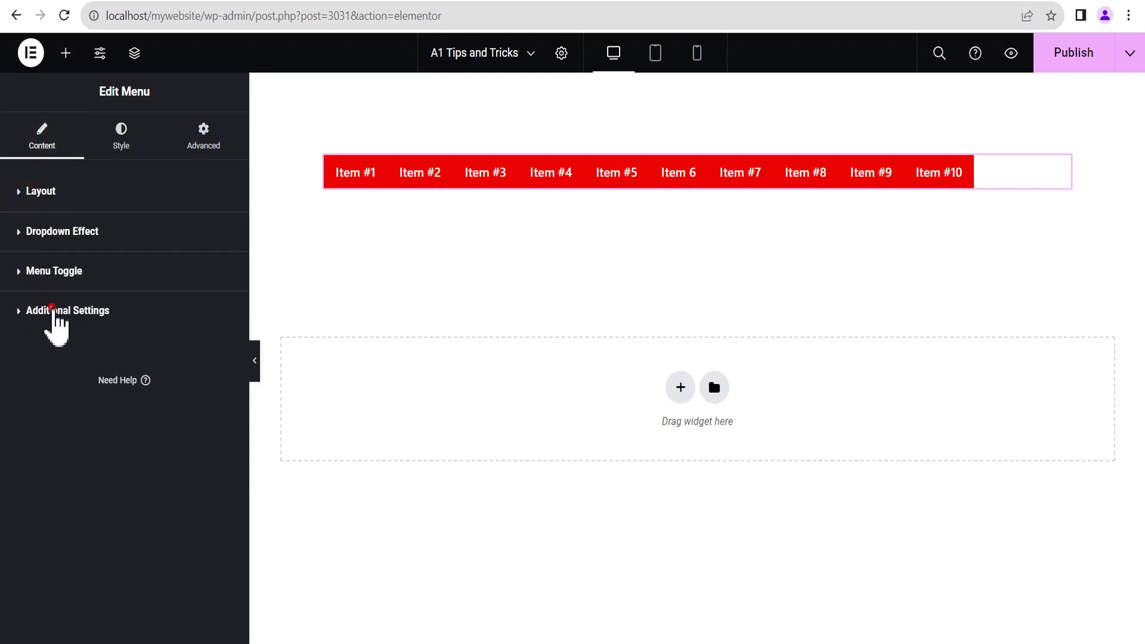
{"action": "left_click", "coordinate": [49, 312]}
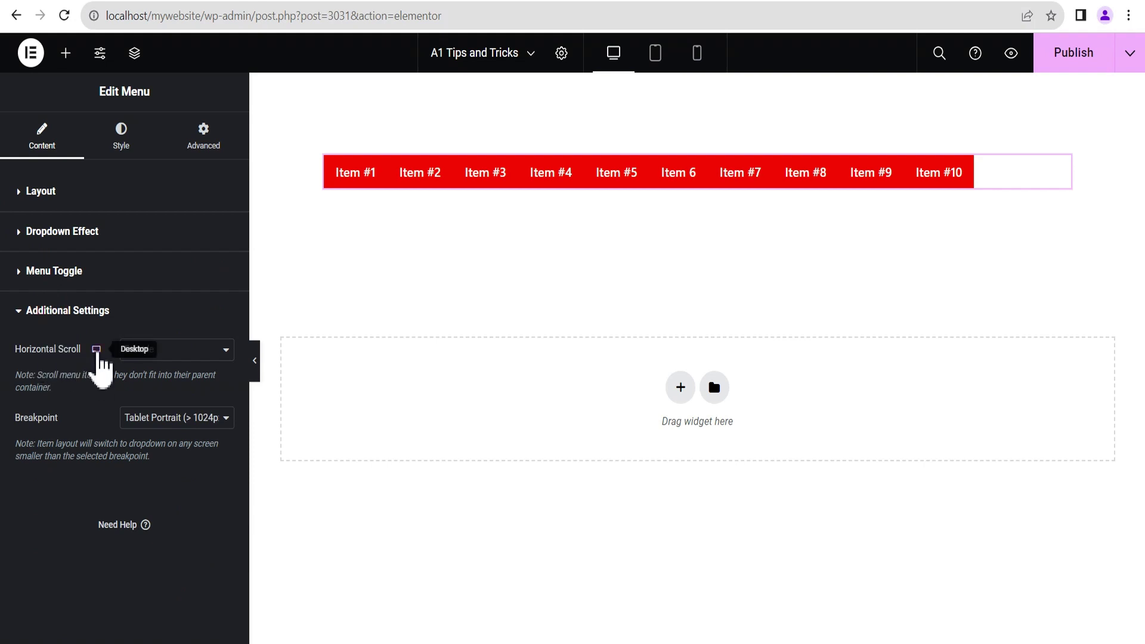
{"action": "left_click", "coordinate": [96, 352]}
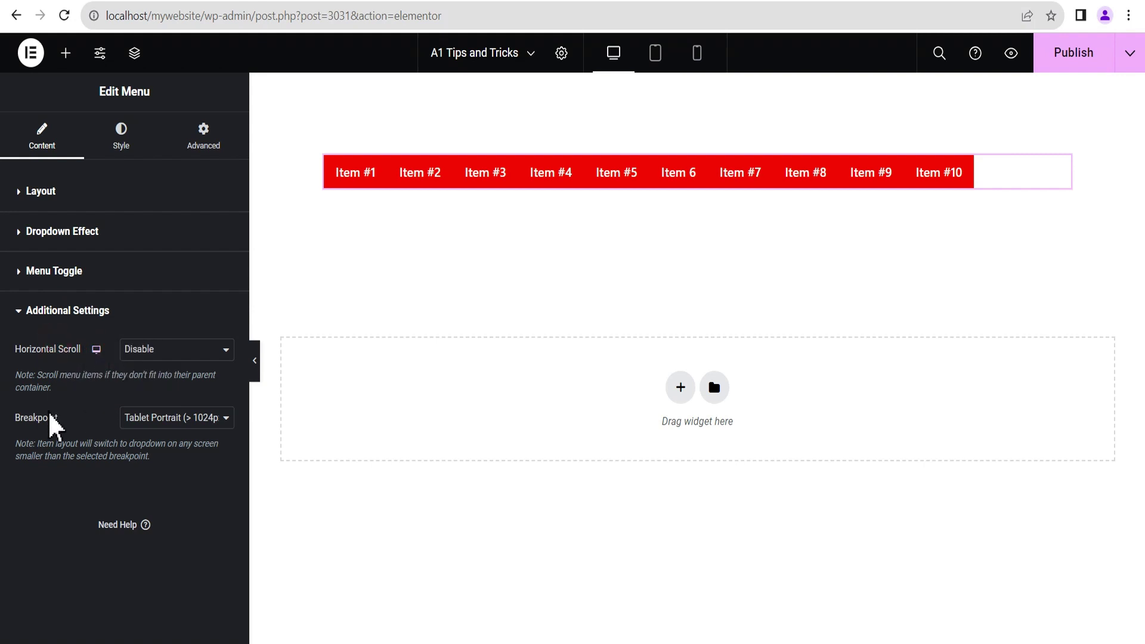
{"action": "left_click", "coordinate": [165, 417]}
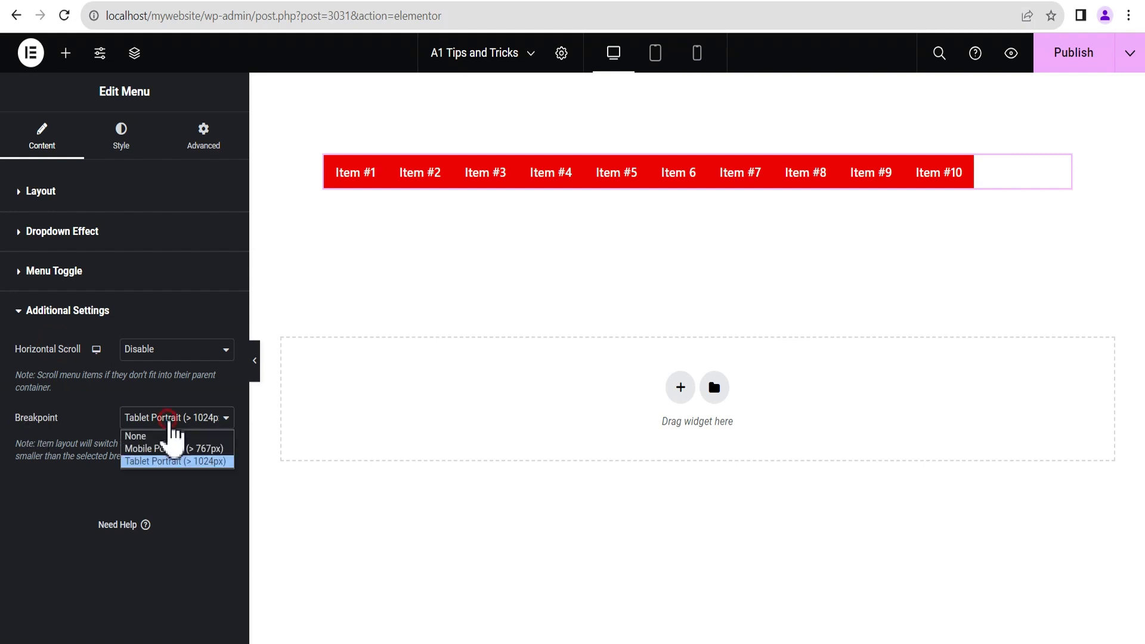
{"action": "left_click", "coordinate": [140, 438]}
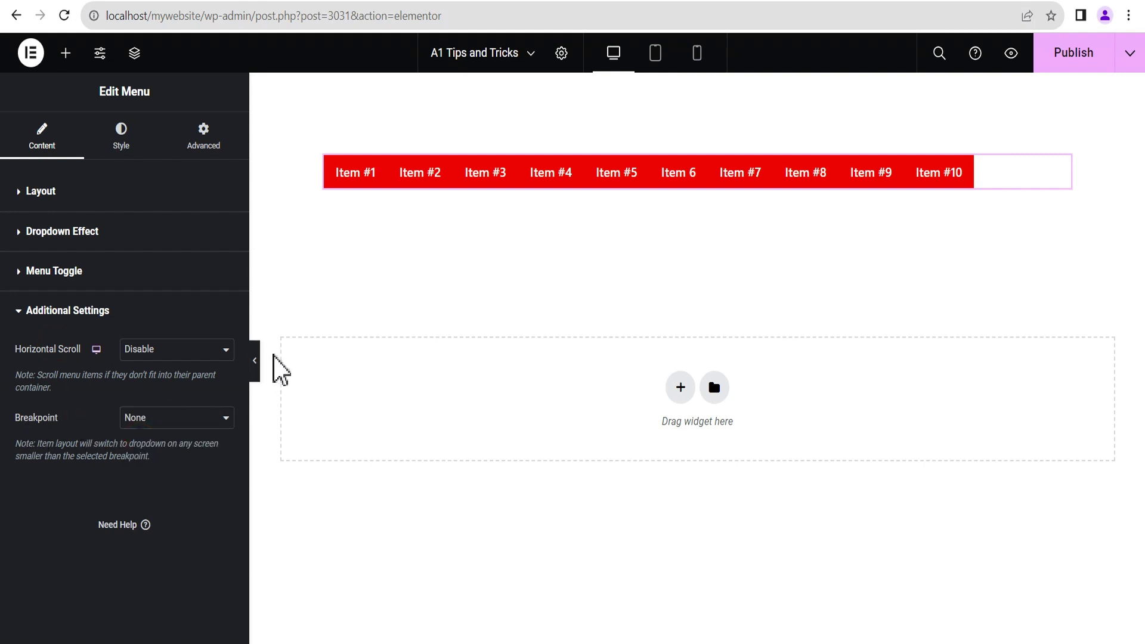
Preview how the menu items wrap in the tablet portrait and mobile layouts.
{"action": "left_click", "coordinate": [656, 58]}
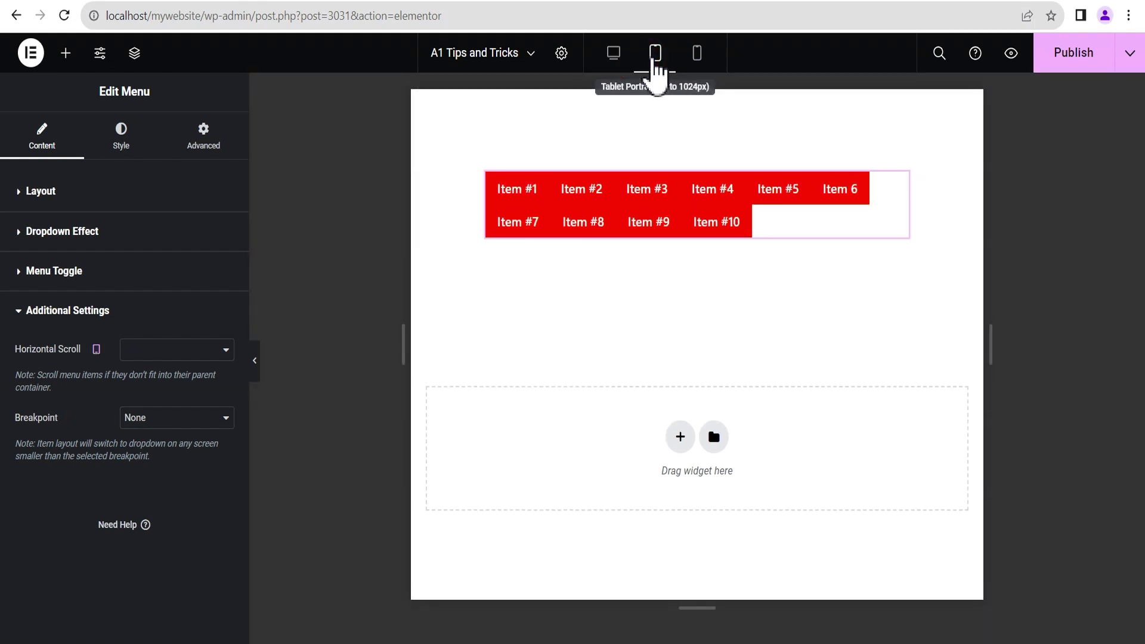
{"action": "mouse_move", "coordinate": [711, 232]}
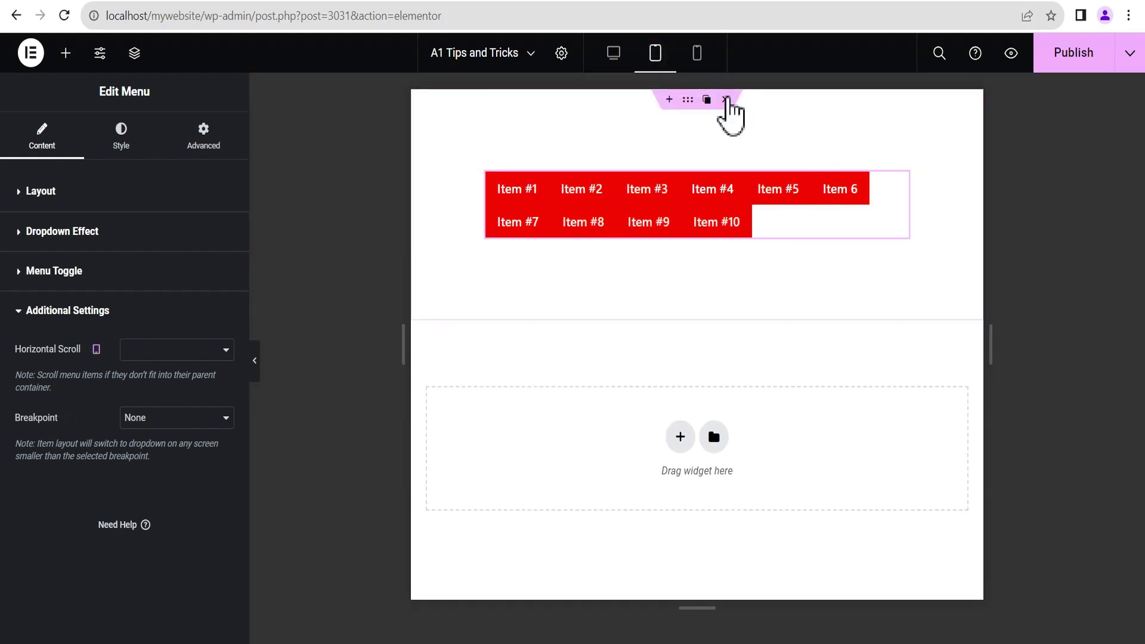
{"action": "left_click", "coordinate": [697, 54]}
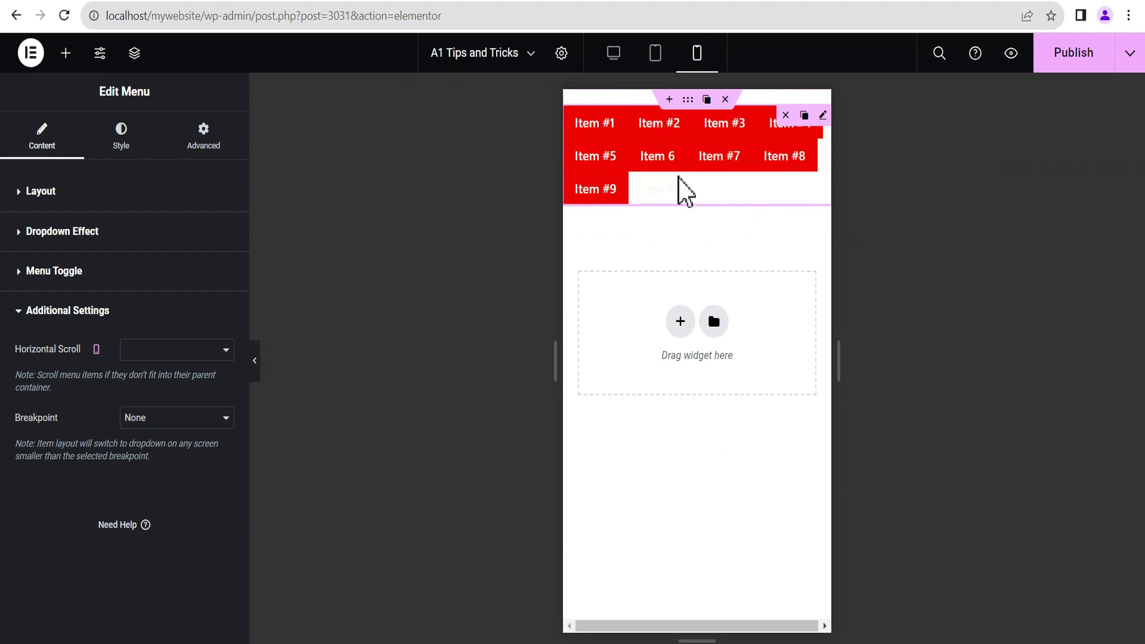
Return to the desktop layout and enable Horizontal Scroll for the menu.
{"action": "left_click", "coordinate": [617, 55]}
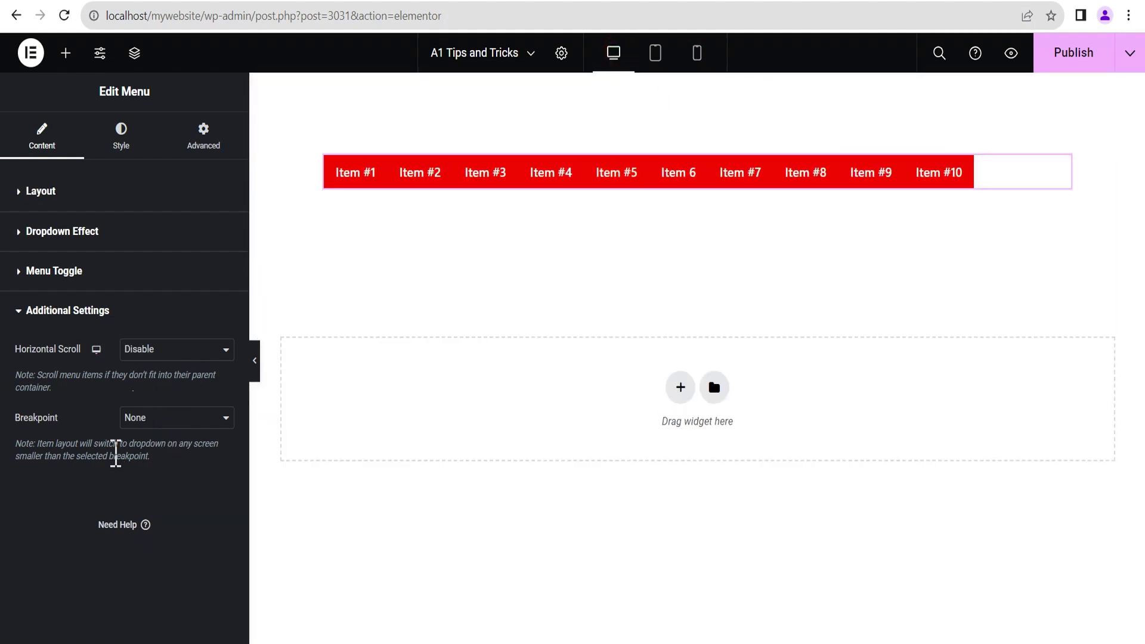
{"action": "left_click", "coordinate": [158, 352]}
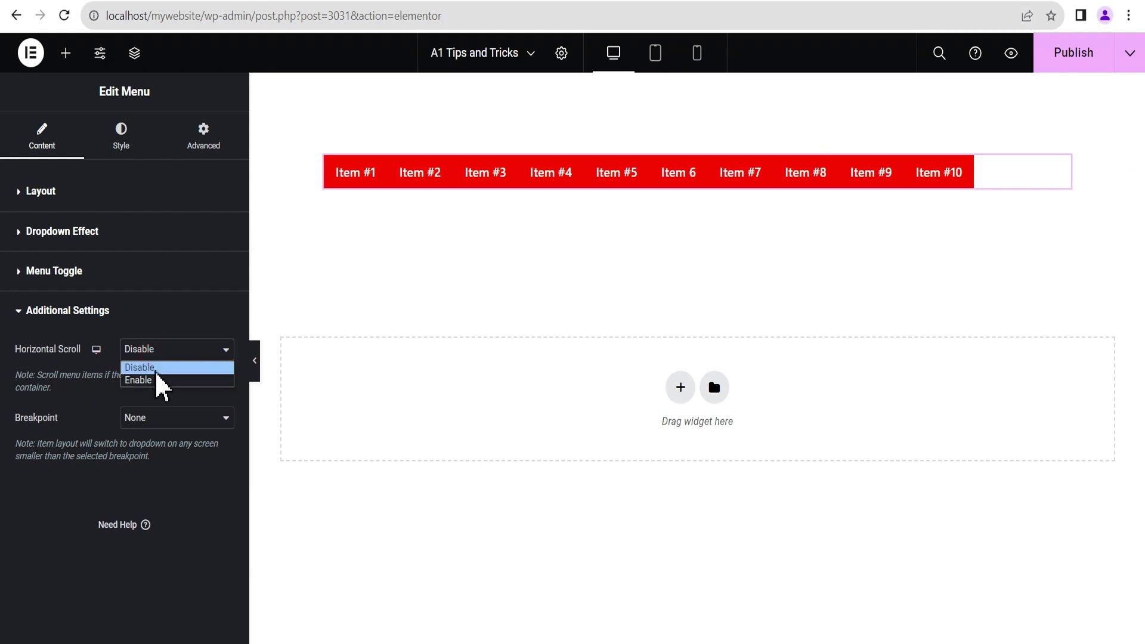
{"action": "left_click", "coordinate": [153, 383]}
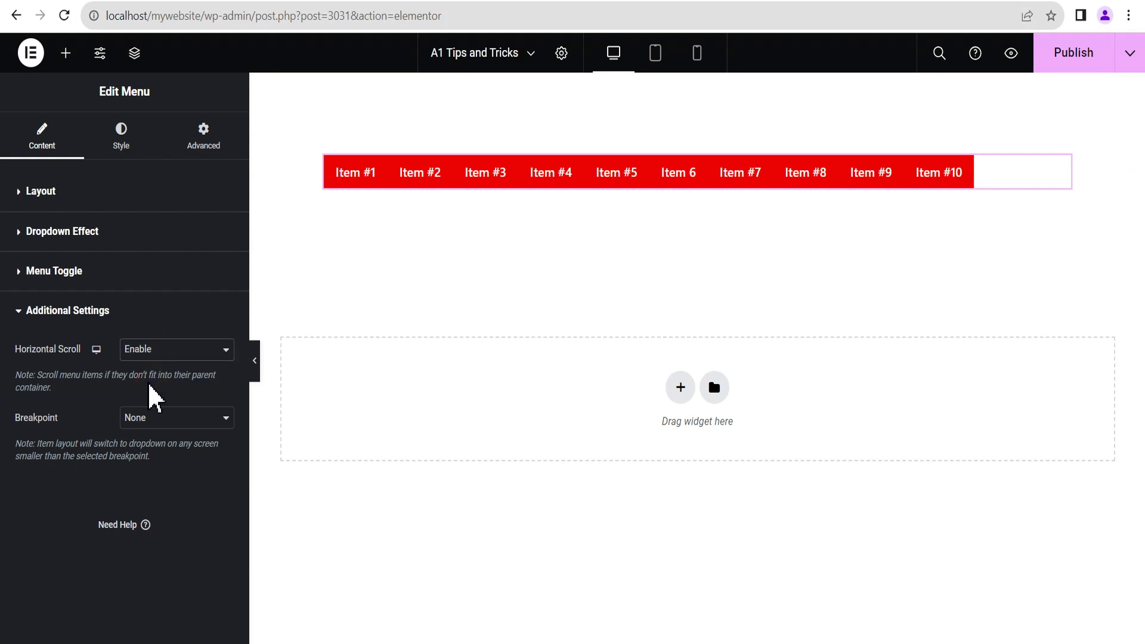
Preview the horizontally scrolling menu in the tablet portrait and mobile layouts, including with the editing panel hidden.
{"action": "left_click", "coordinate": [654, 53]}
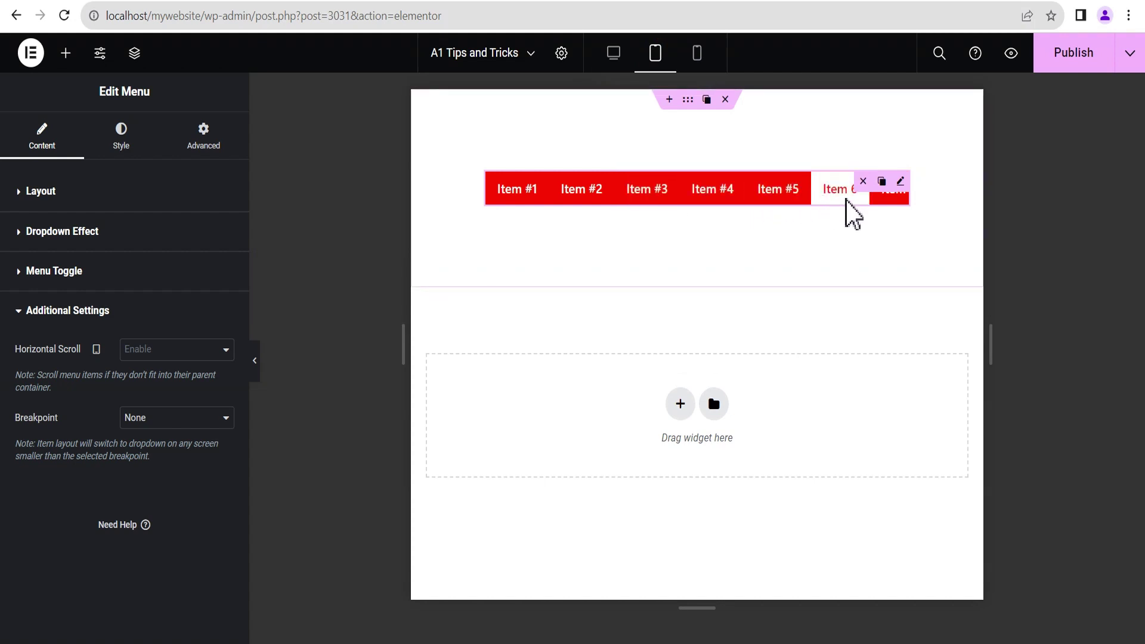
{"action": "left_click", "coordinate": [696, 54]}
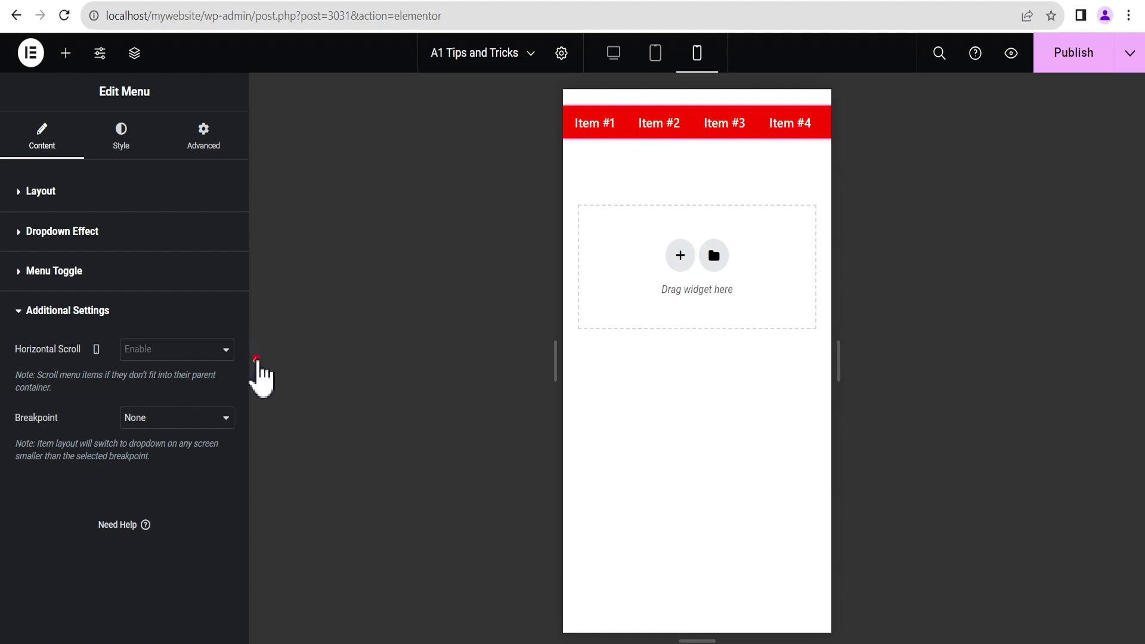
{"action": "left_click", "coordinate": [257, 360]}
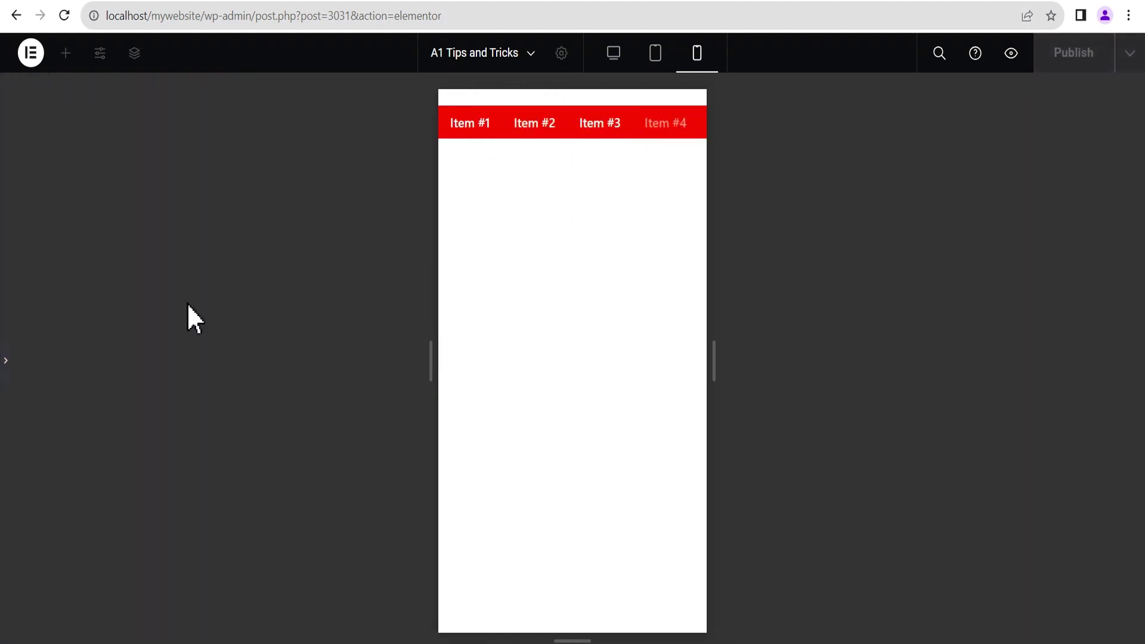
{"action": "left_click", "coordinate": [7, 362]}
Publish the page and inspect its preview in the browser's developer tools with iPhone SE emulation.
{"action": "left_click", "coordinate": [1061, 61]}
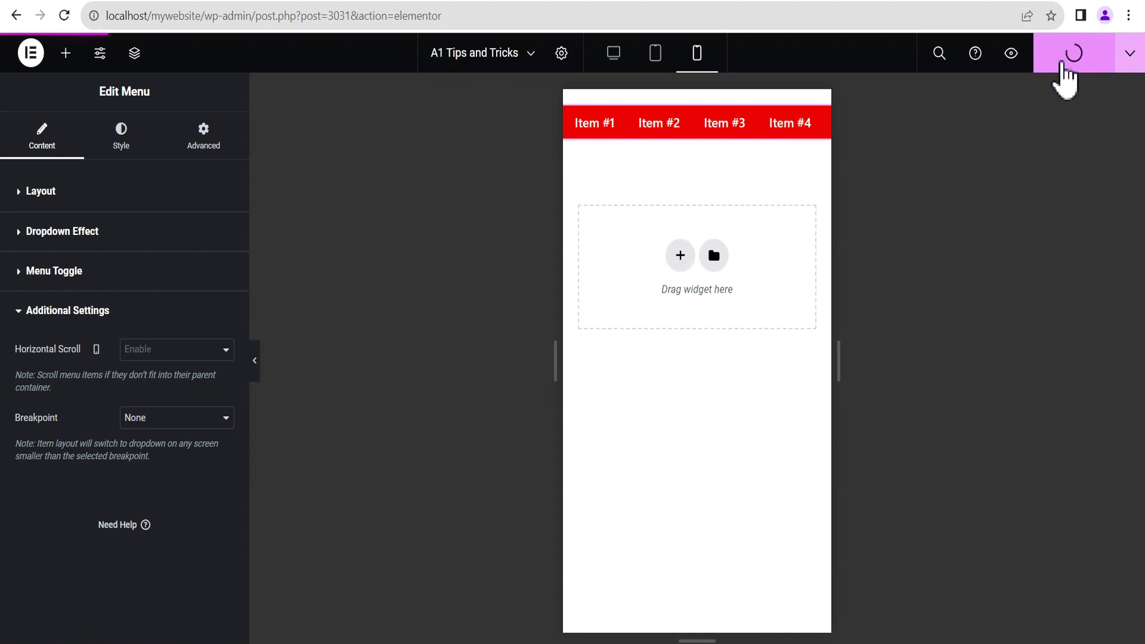
{"action": "left_click", "coordinate": [1012, 55]}
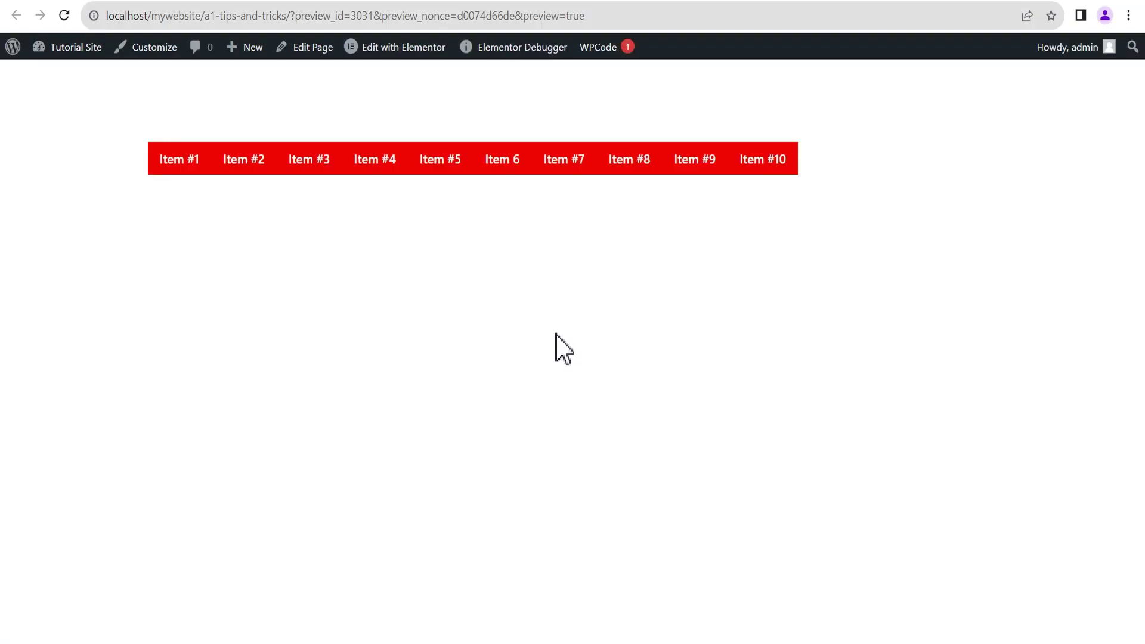
{"action": "right_click", "coordinate": [512, 269]}
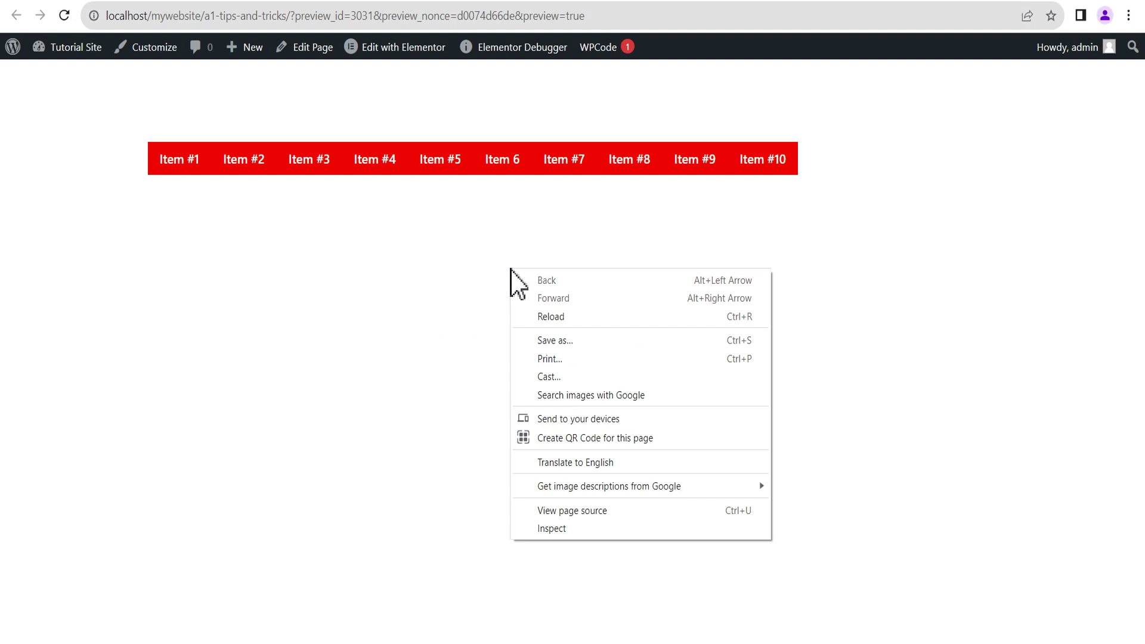
{"action": "left_click", "coordinate": [551, 529]}
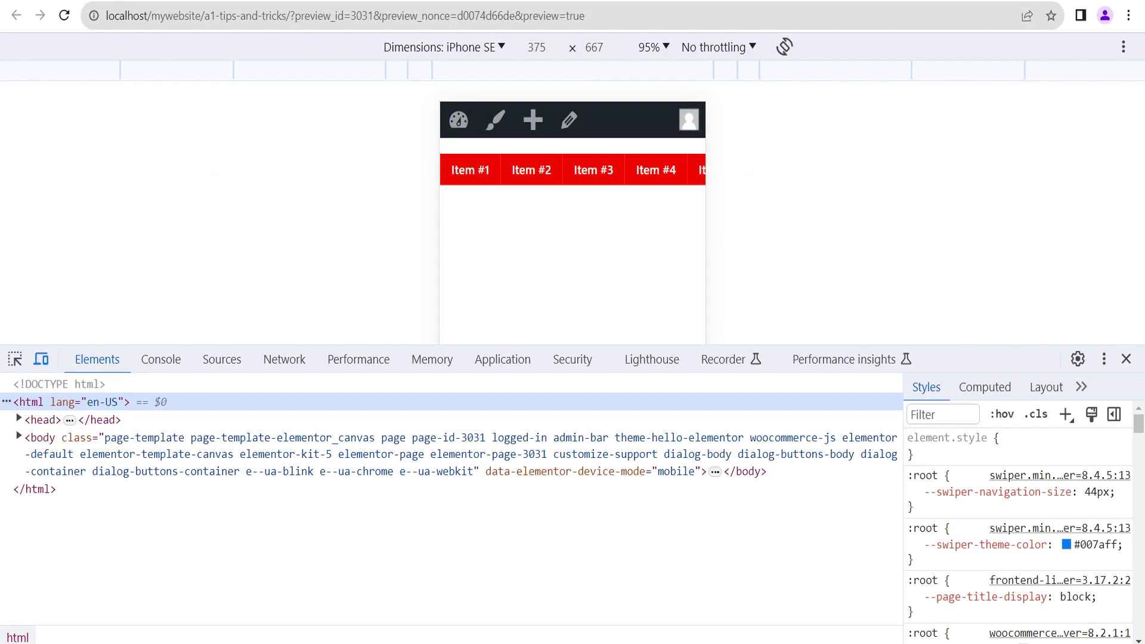
Enlarge the emulated iPhone SE view and test scrolling the menu through to Item #10.
{"action": "left_click", "coordinate": [337, 170]}
{"action": "left_click_drag", "start_coordinate": [951, 343], "coordinate": [954, 486]}
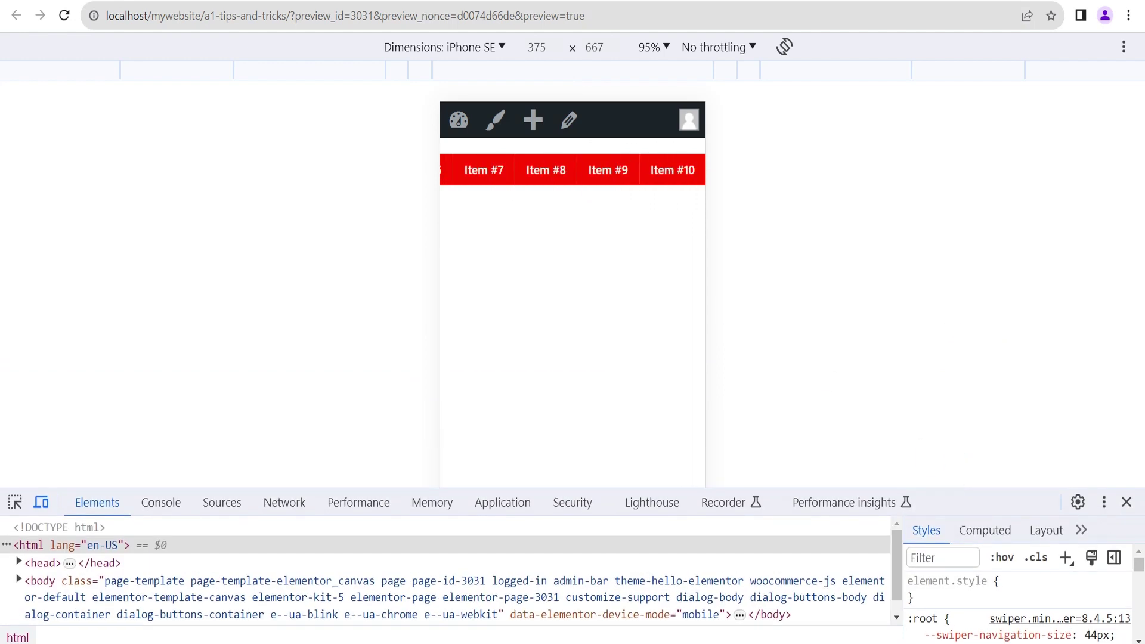
{"action": "left_click", "coordinate": [609, 179]}
{"action": "left_click", "coordinate": [672, 171]}
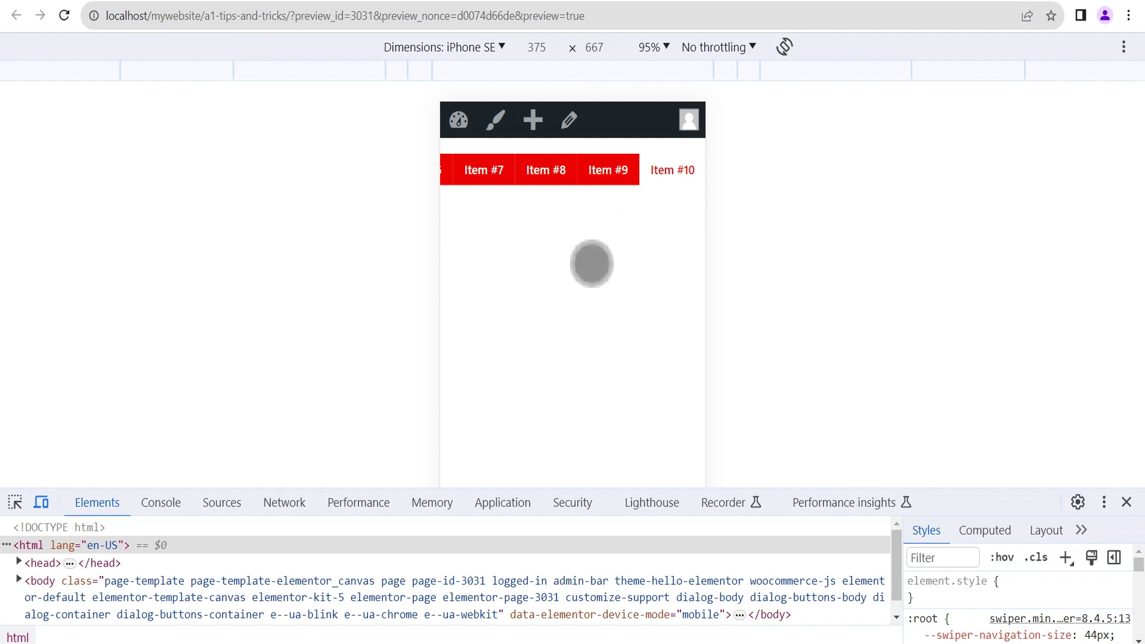
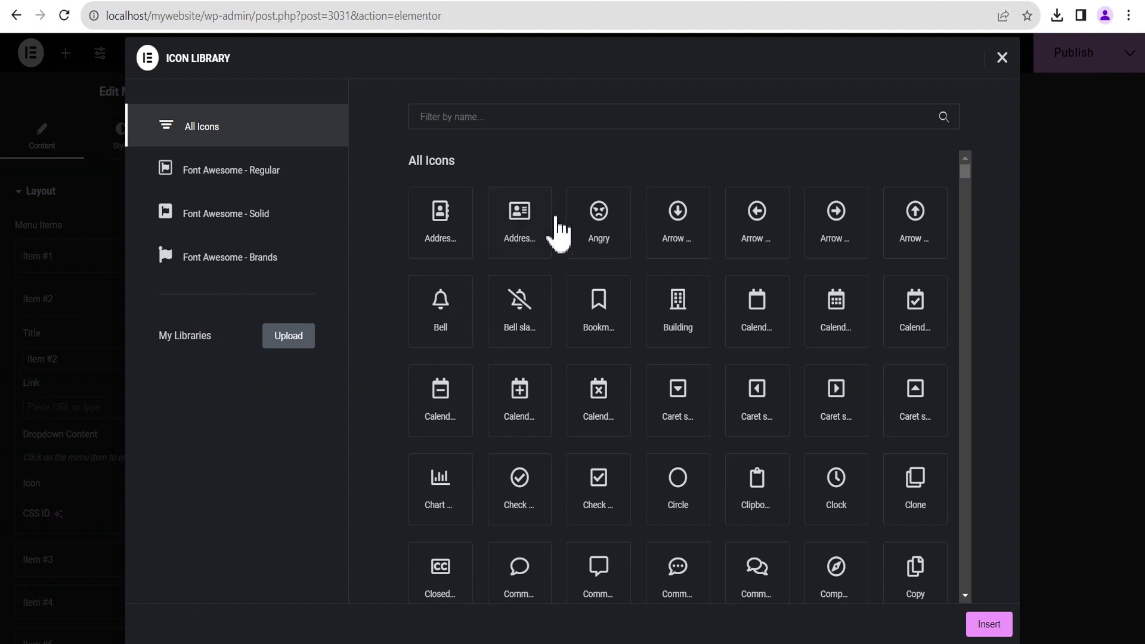
Insert the square comment icon from the icon library for menu Item #2.
{"action": "scroll", "coordinate": [662, 504], "scroll_direction": "down", "scroll_amount": 1}
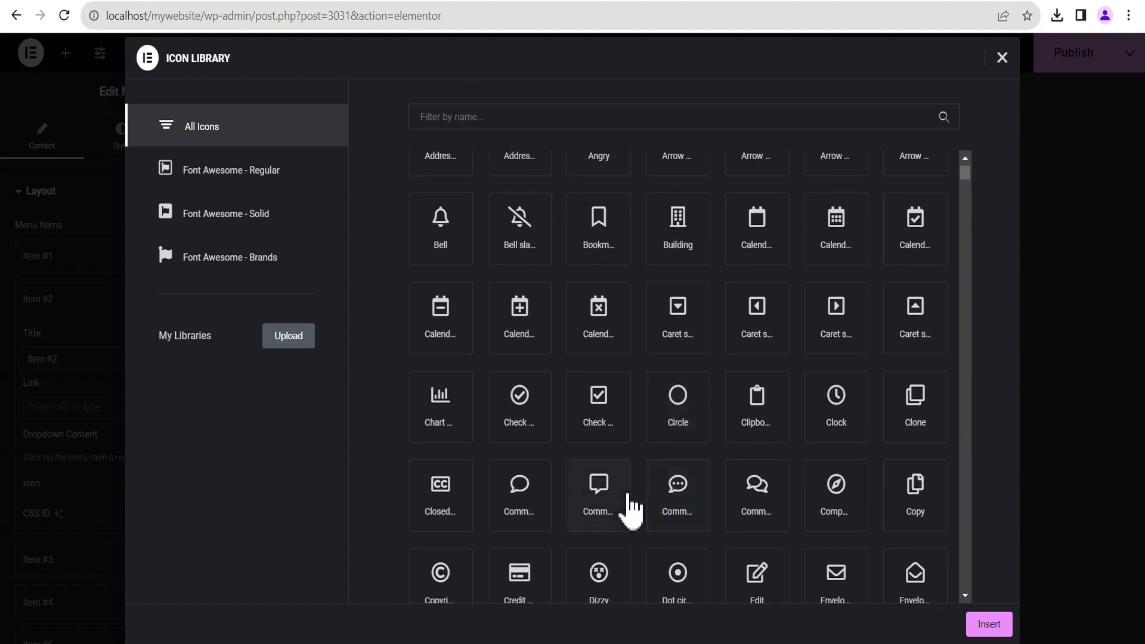
{"action": "left_click", "coordinate": [599, 498]}
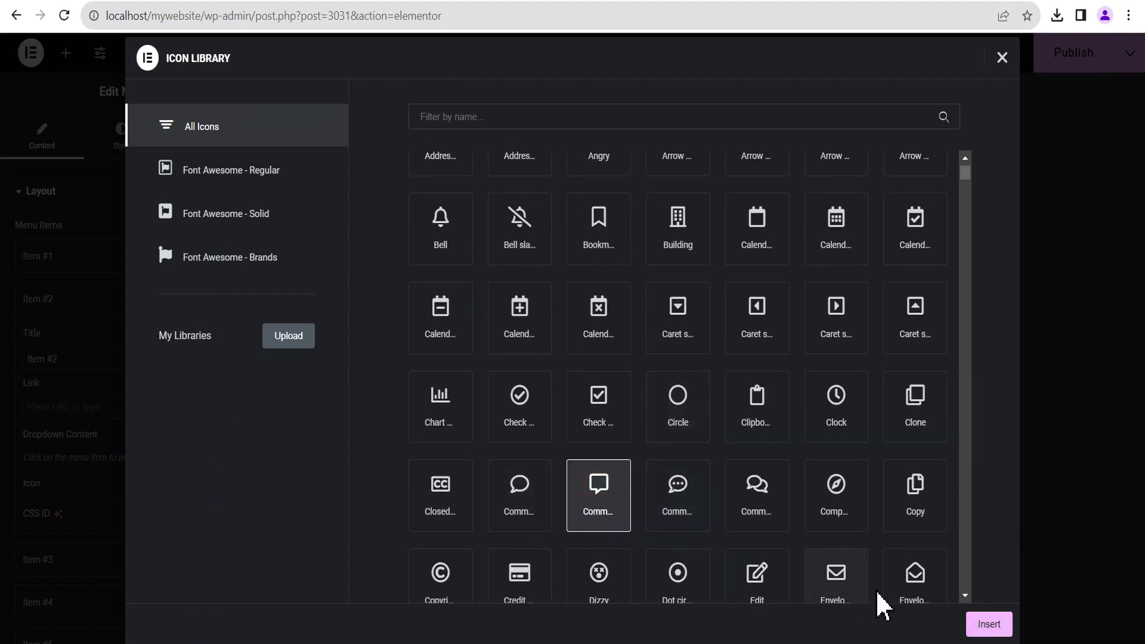
{"action": "left_click", "coordinate": [1004, 627]}
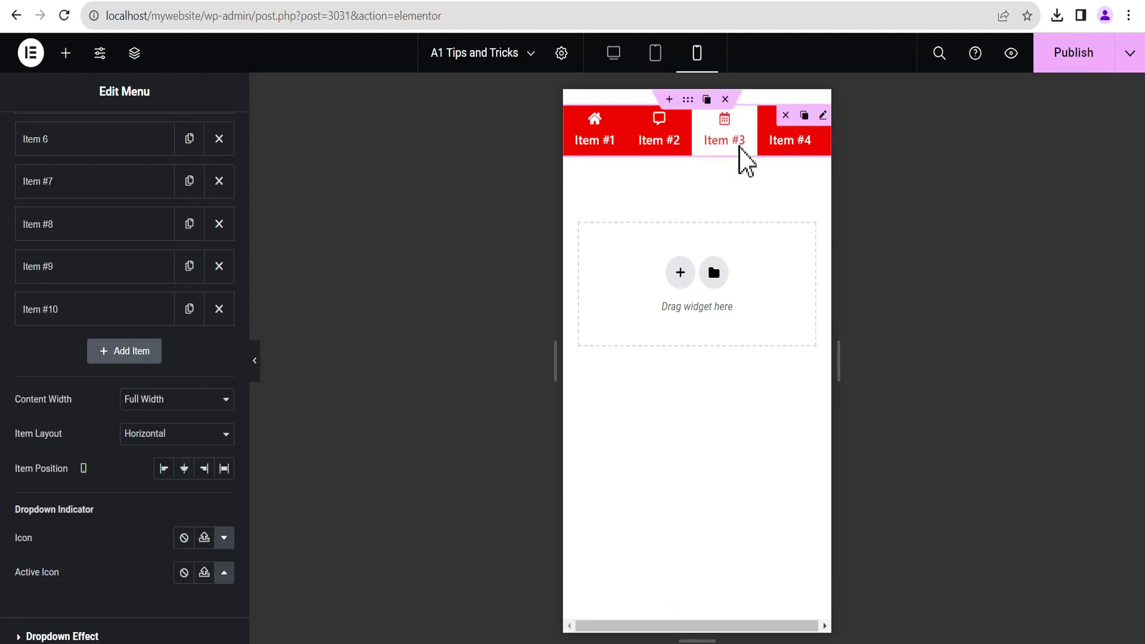
Try the alternative positions for the menu icons in the icon style settings and return the icons above the labels.
{"action": "scroll", "coordinate": [120, 197], "scroll_direction": "up", "scroll_amount": 5}
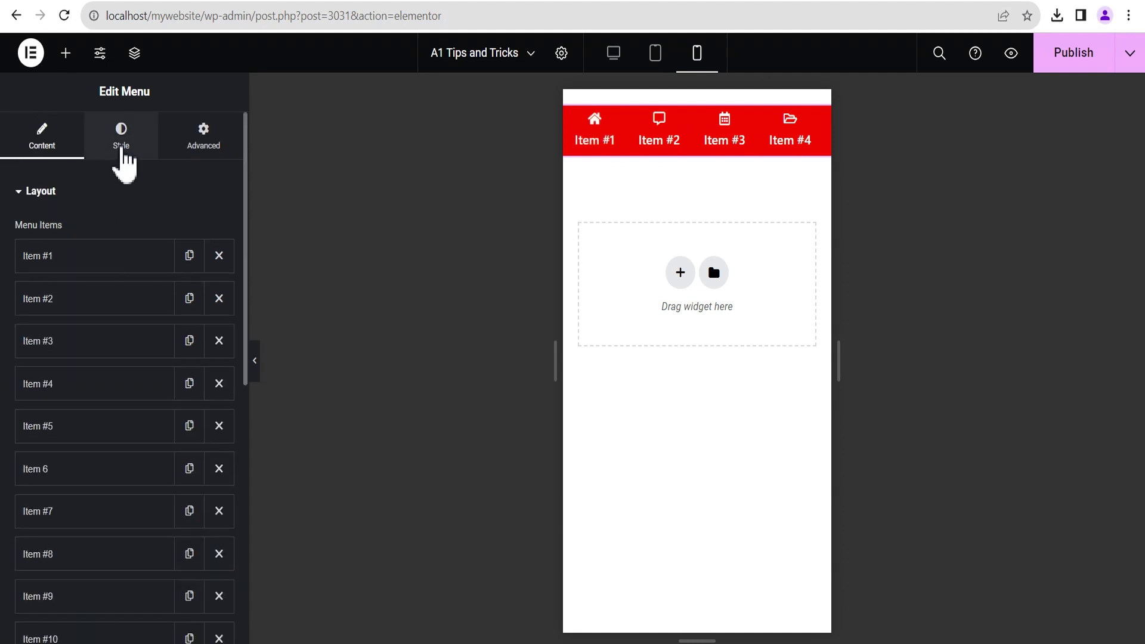
{"action": "left_click", "coordinate": [121, 149]}
{"action": "left_click", "coordinate": [31, 191]}
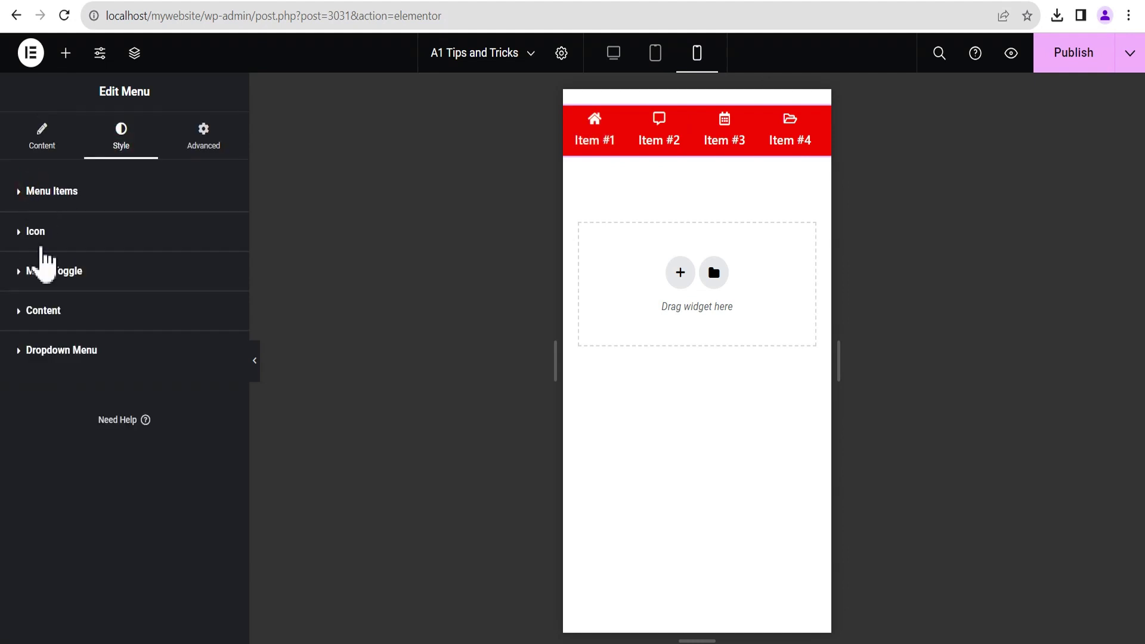
{"action": "left_click", "coordinate": [34, 232]}
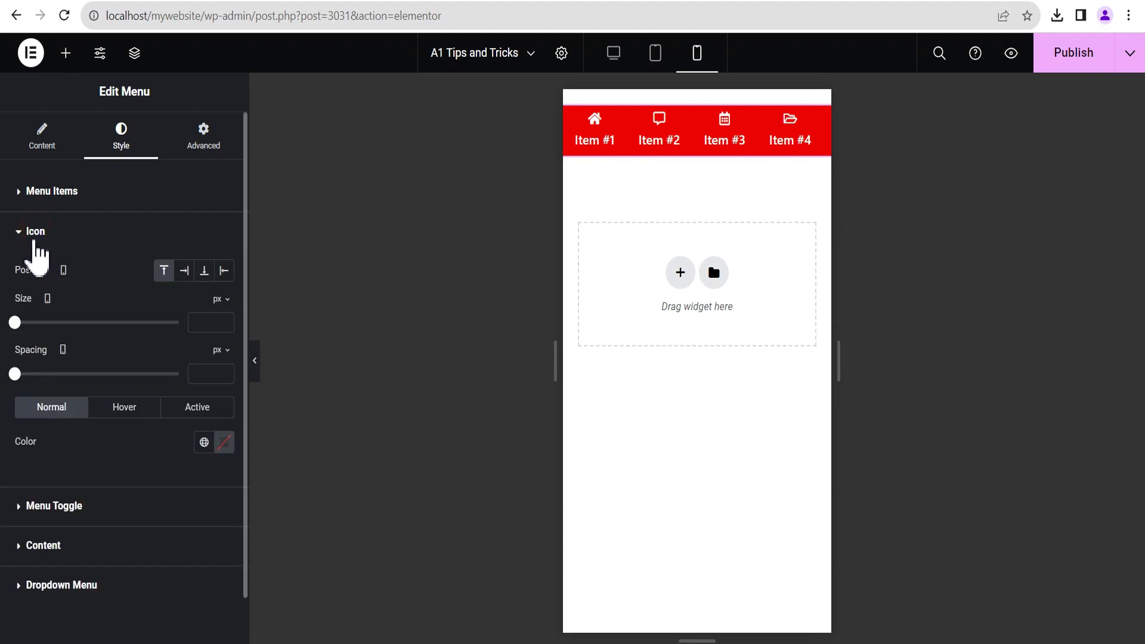
{"action": "left_click", "coordinate": [185, 271]}
{"action": "left_click", "coordinate": [203, 271]}
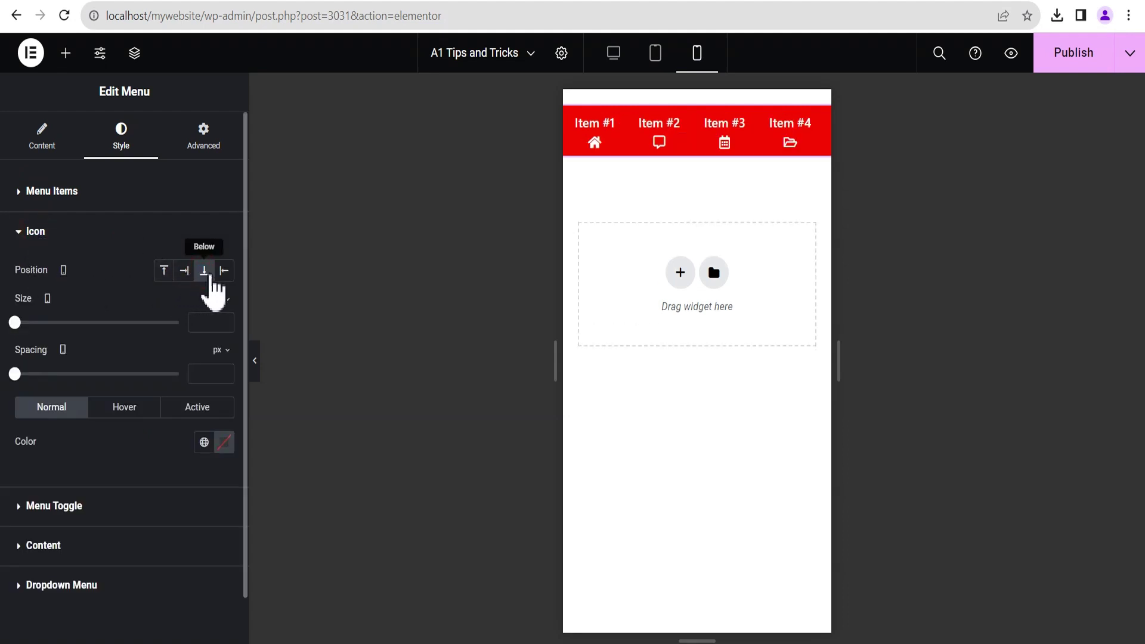
{"action": "left_click", "coordinate": [224, 272]}
{"action": "left_click", "coordinate": [164, 272]}
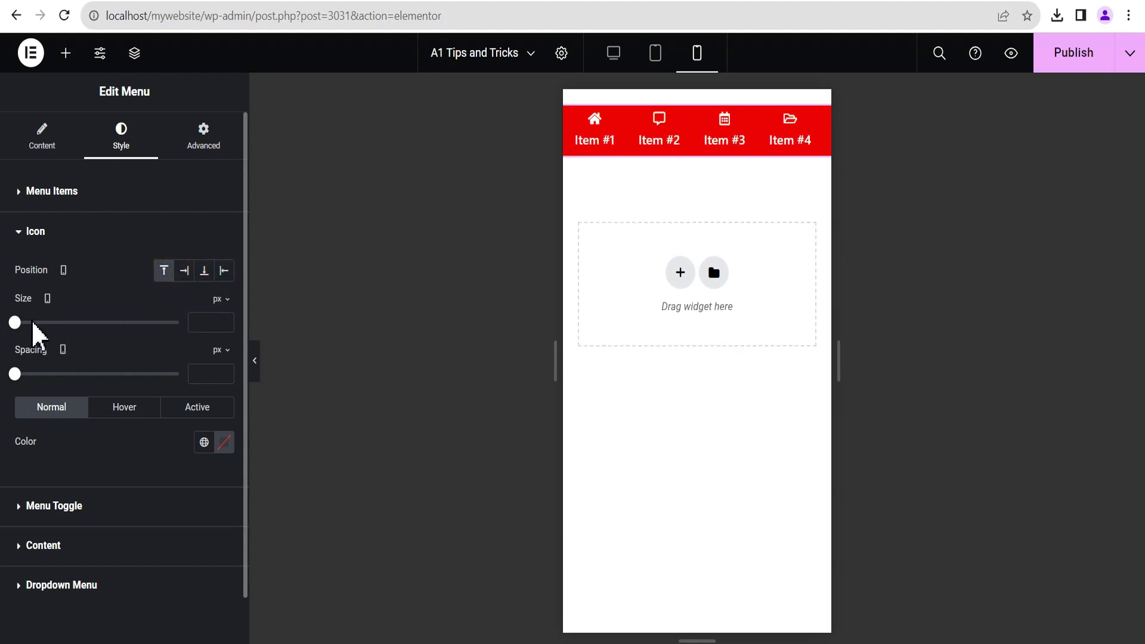
Try a menu icon size of 17 px and the icon spacing control, and clear the values again.
{"action": "left_click_drag", "start_coordinate": [14, 322], "coordinate": [42, 323]}
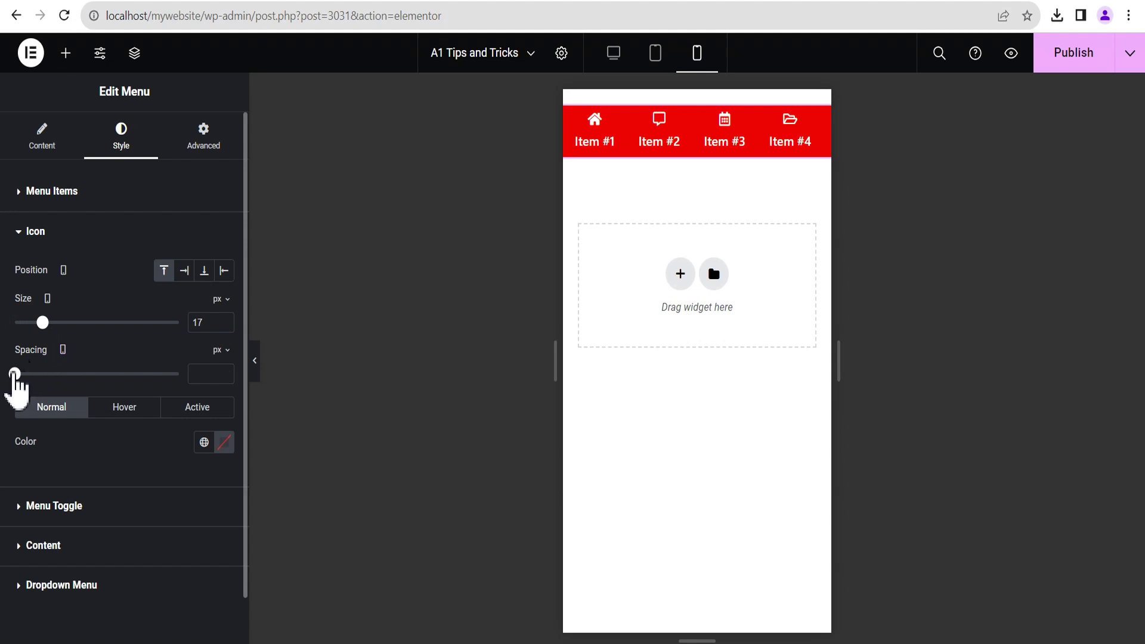
{"action": "left_click_drag", "start_coordinate": [15, 374], "coordinate": [15, 374]}
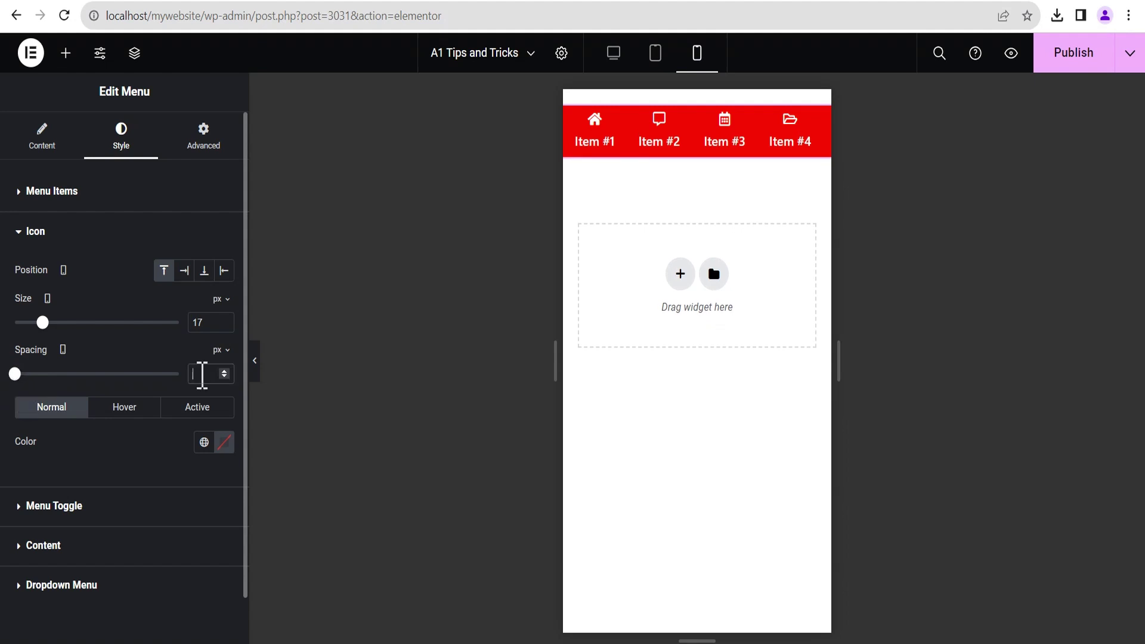
{"action": "key", "text": "BackSpace"}
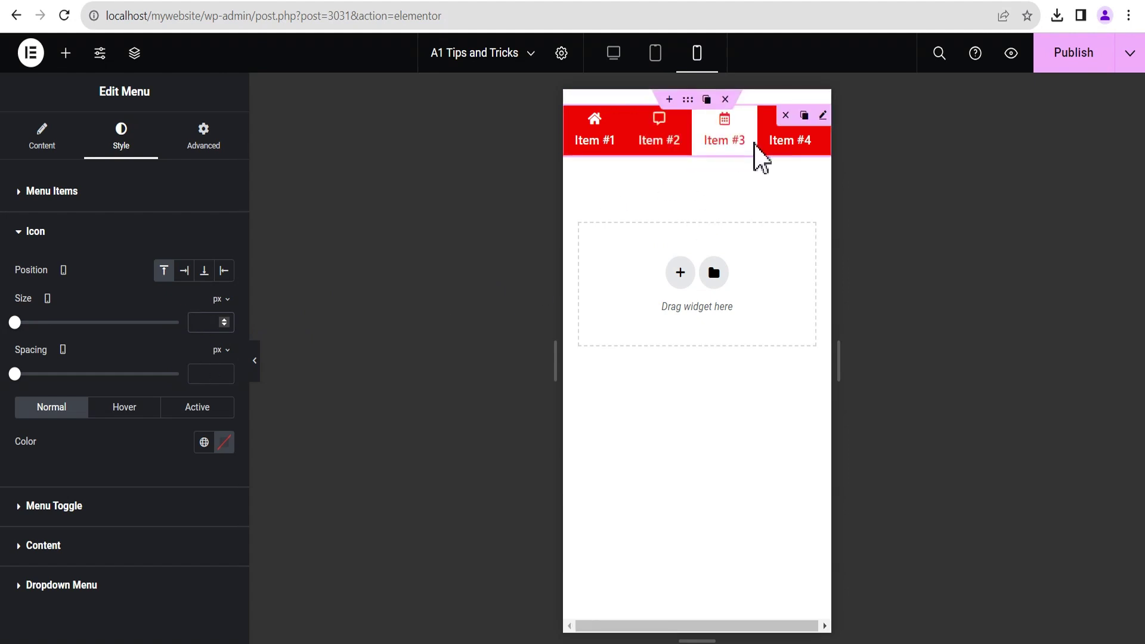
Look at the hover and active color settings of the menu icons and publish the page.
{"action": "left_click", "coordinate": [128, 409]}
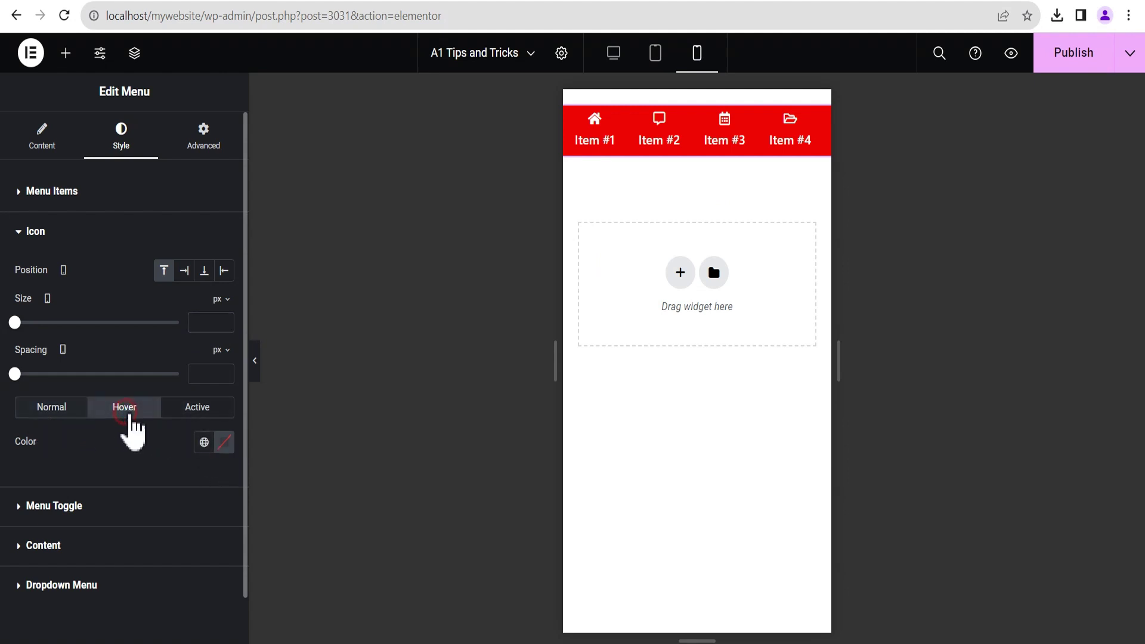
{"action": "left_click", "coordinate": [200, 411]}
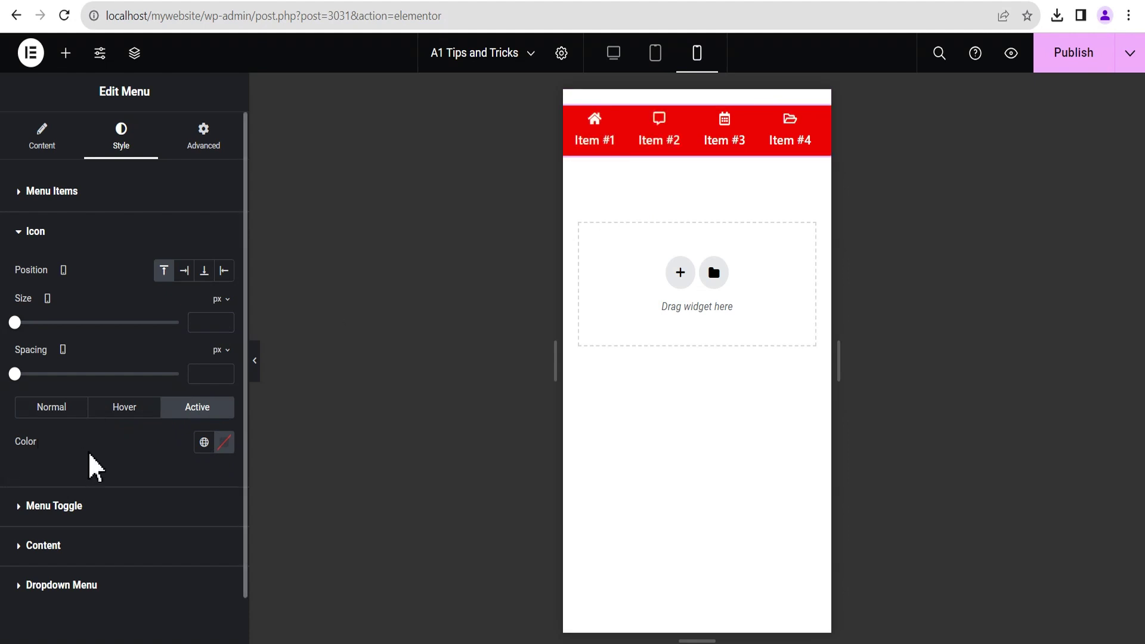
{"action": "left_click", "coordinate": [1071, 63]}
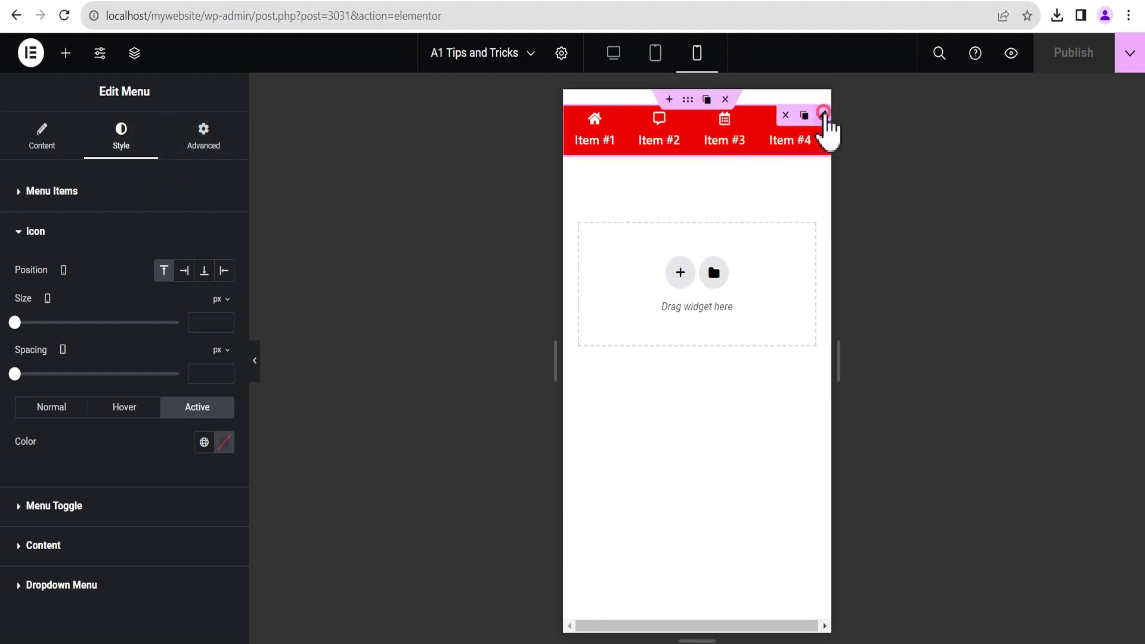
Set the menu widget's position to Fixed with its vertical orientation at the bottom in the advanced layout settings.
{"action": "left_click", "coordinate": [198, 145]}
{"action": "left_click", "coordinate": [106, 191]}
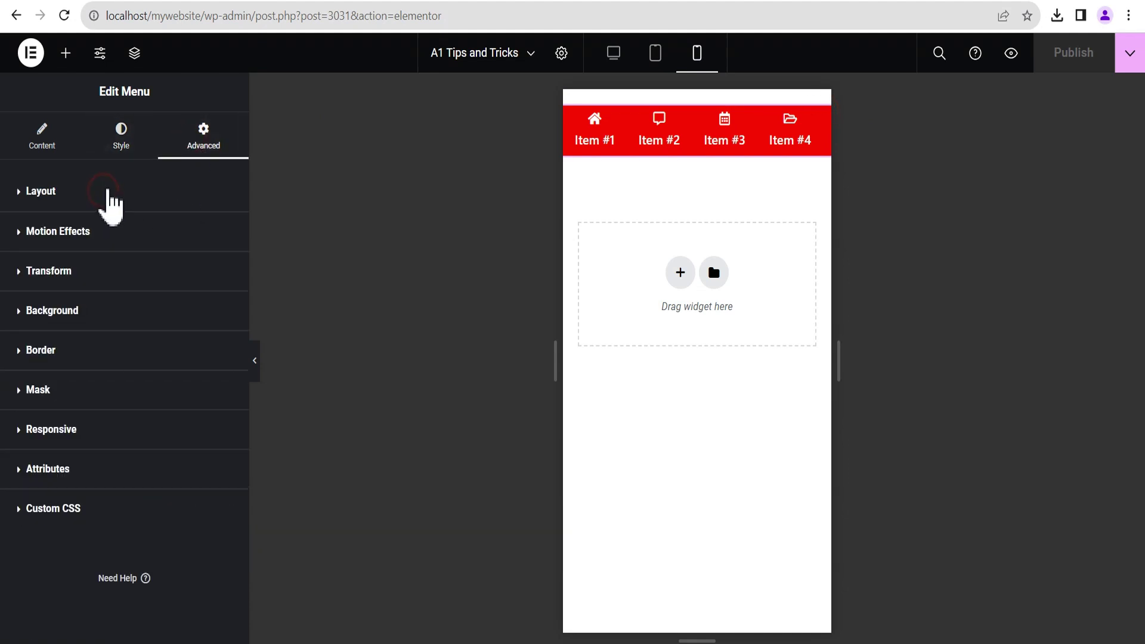
{"action": "left_click", "coordinate": [77, 190]}
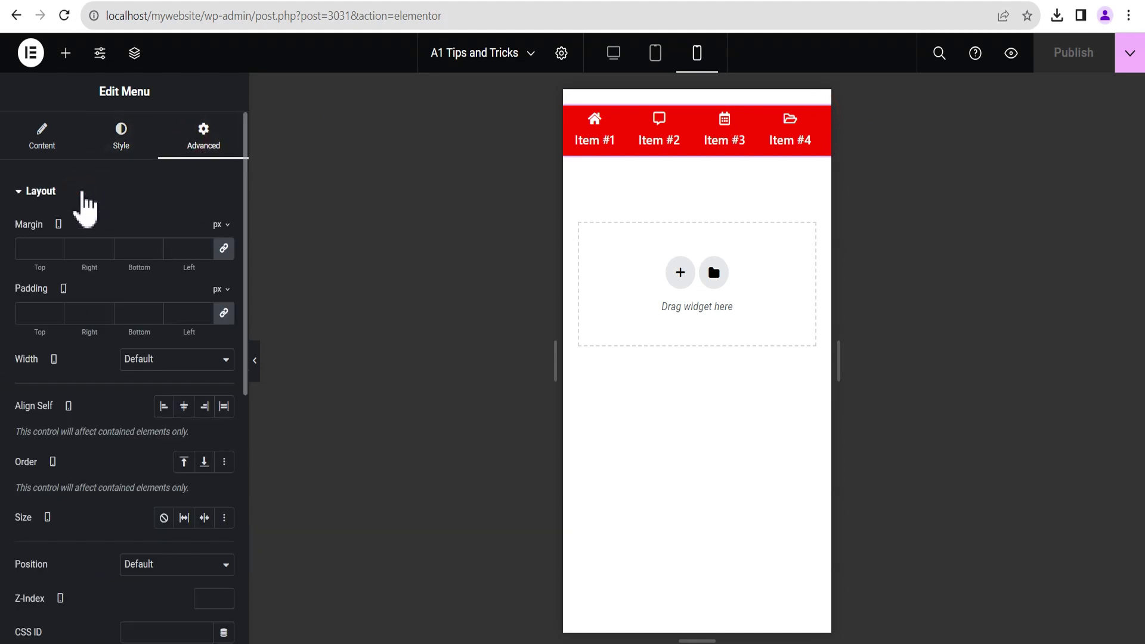
{"action": "scroll", "coordinate": [94, 362], "scroll_direction": "down", "scroll_amount": 2}
{"action": "scroll", "coordinate": [96, 376], "scroll_direction": "down", "scroll_amount": 1}
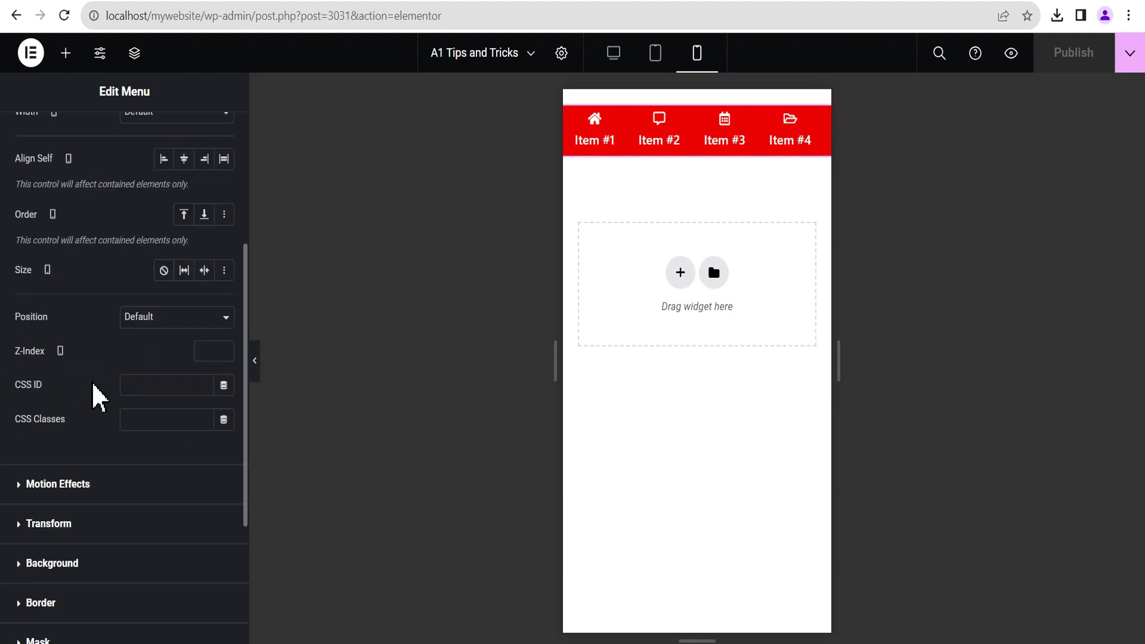
{"action": "left_click", "coordinate": [155, 318]}
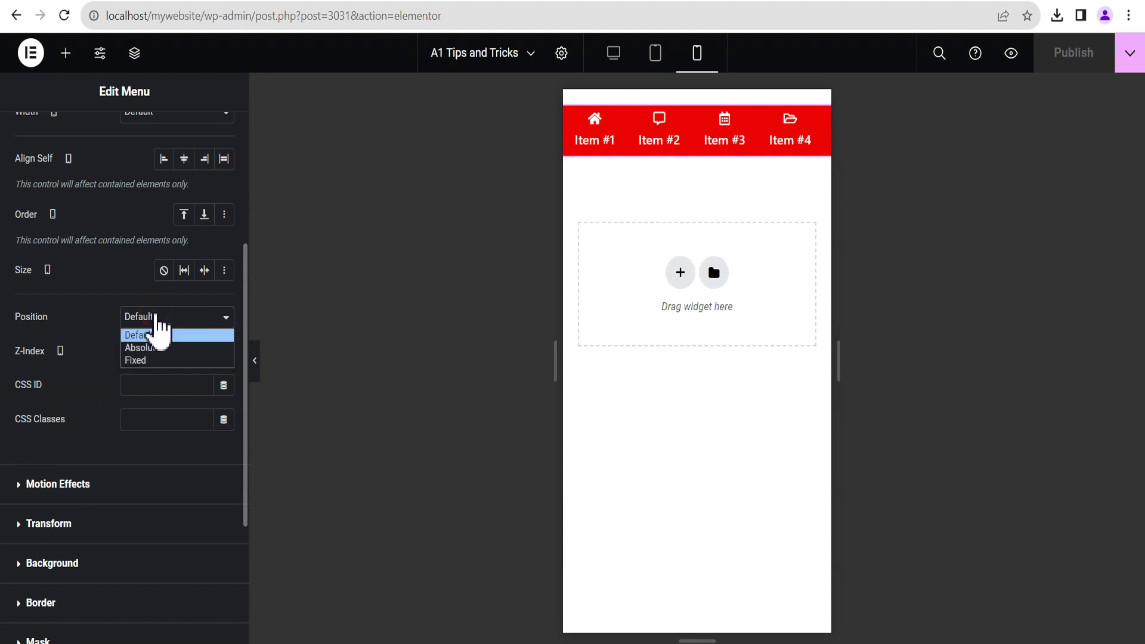
{"action": "left_click", "coordinate": [137, 360]}
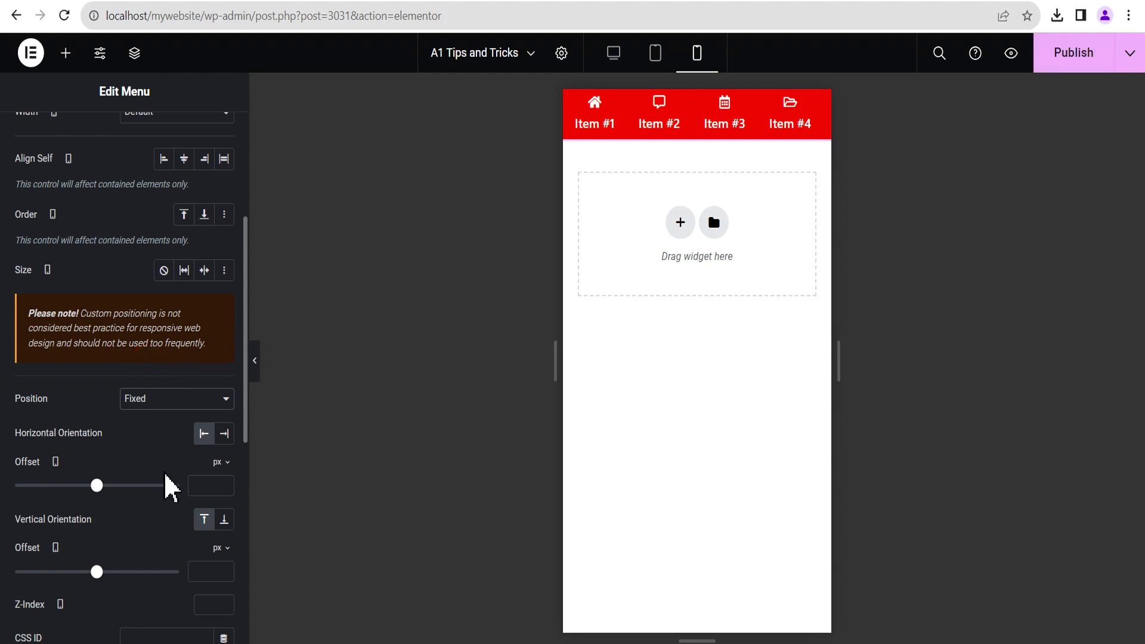
{"action": "left_click", "coordinate": [224, 522]}
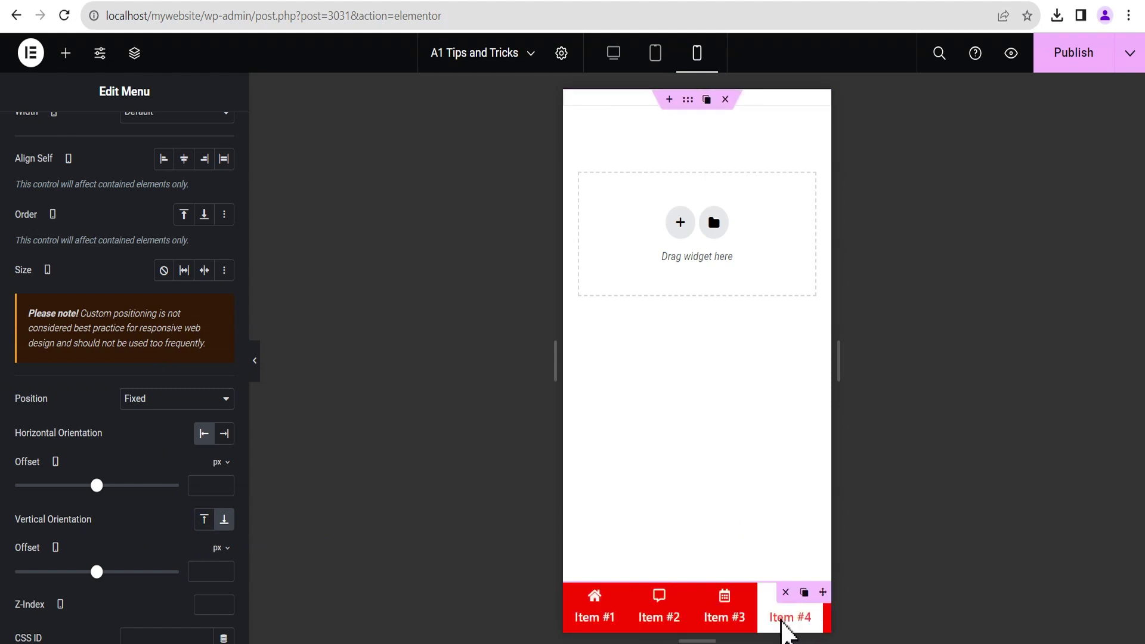
Publish the page with the fixed bottom menu and inspect its preview in the browser's developer tools.
{"action": "left_click", "coordinate": [1077, 56]}
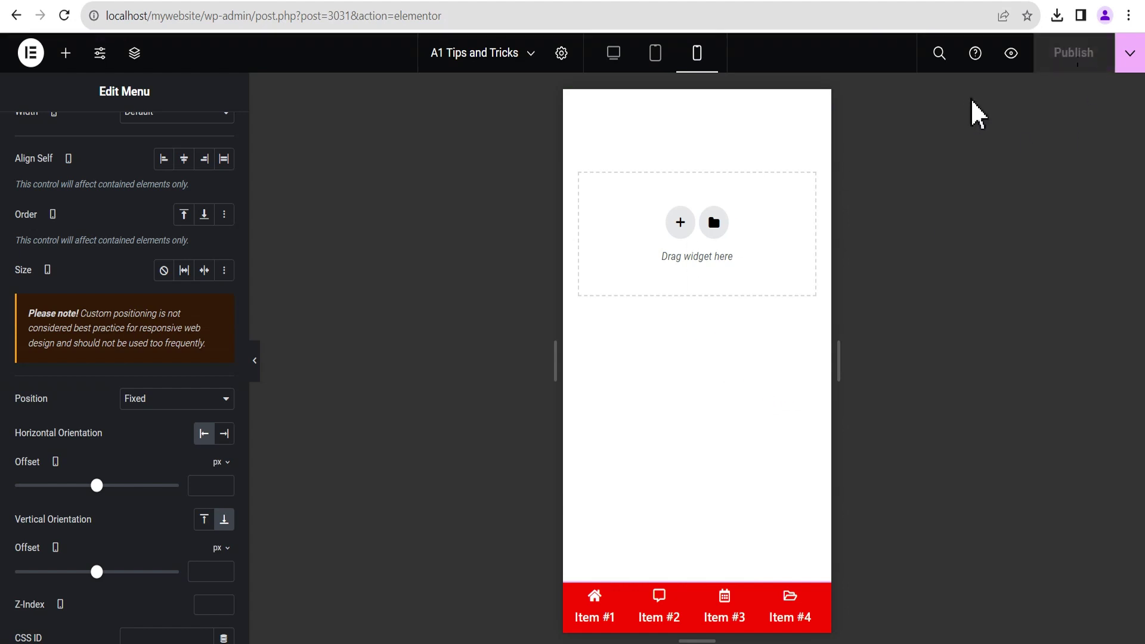
{"action": "left_click", "coordinate": [1011, 53]}
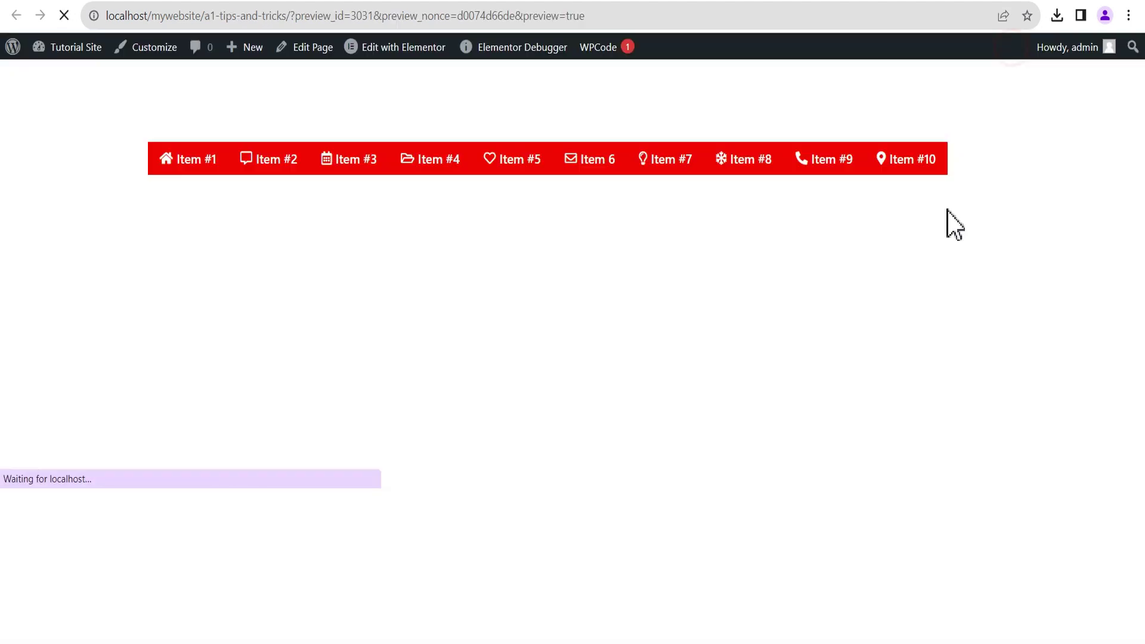
{"action": "key", "text": "ctrl+shift+i"}
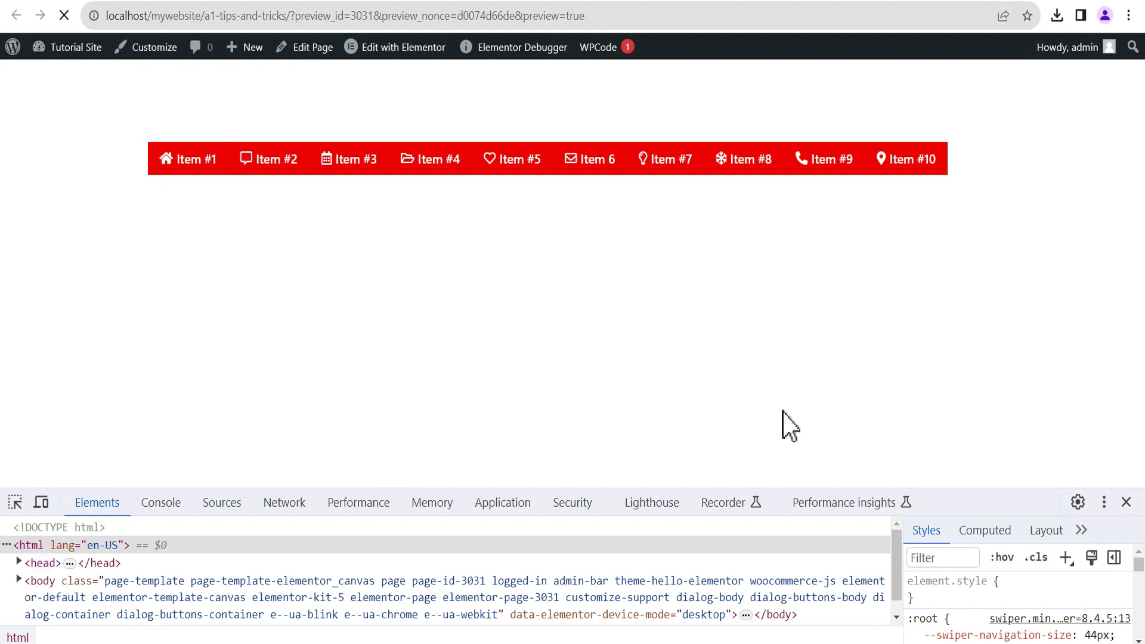
{"action": "left_click", "coordinate": [1126, 502]}
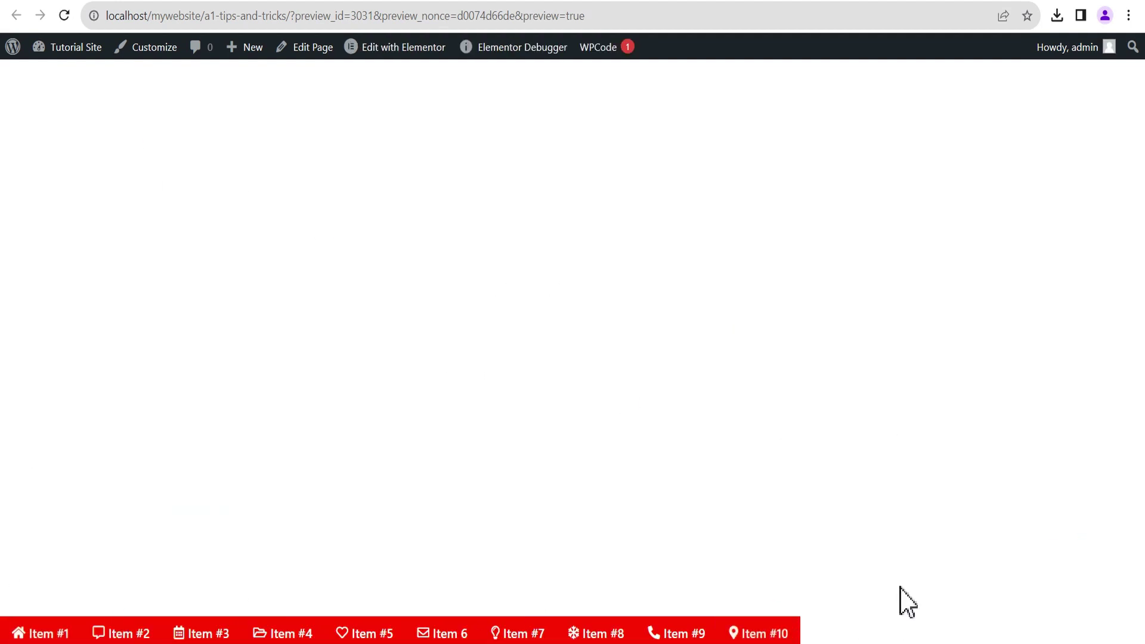
{"action": "right_click", "coordinate": [616, 230]}
{"action": "left_click", "coordinate": [677, 488]}
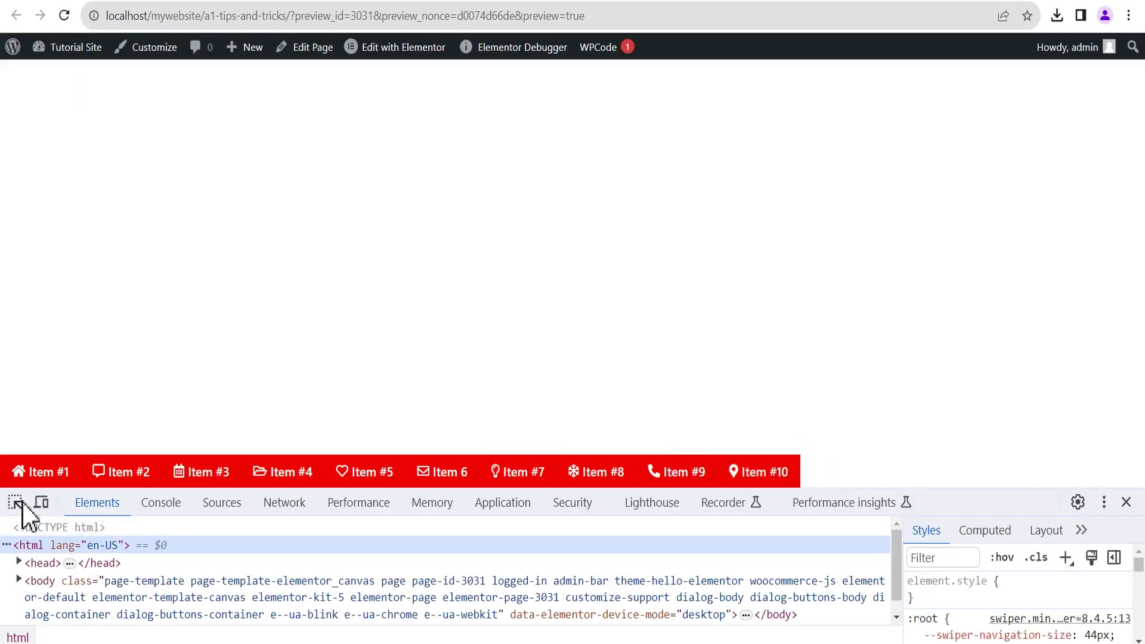
Emulate the page as an iPhone SE with the developer tools docked to the side, and test swiping the bottom menu and selecting Item #1.
{"action": "left_click", "coordinate": [41, 502]}
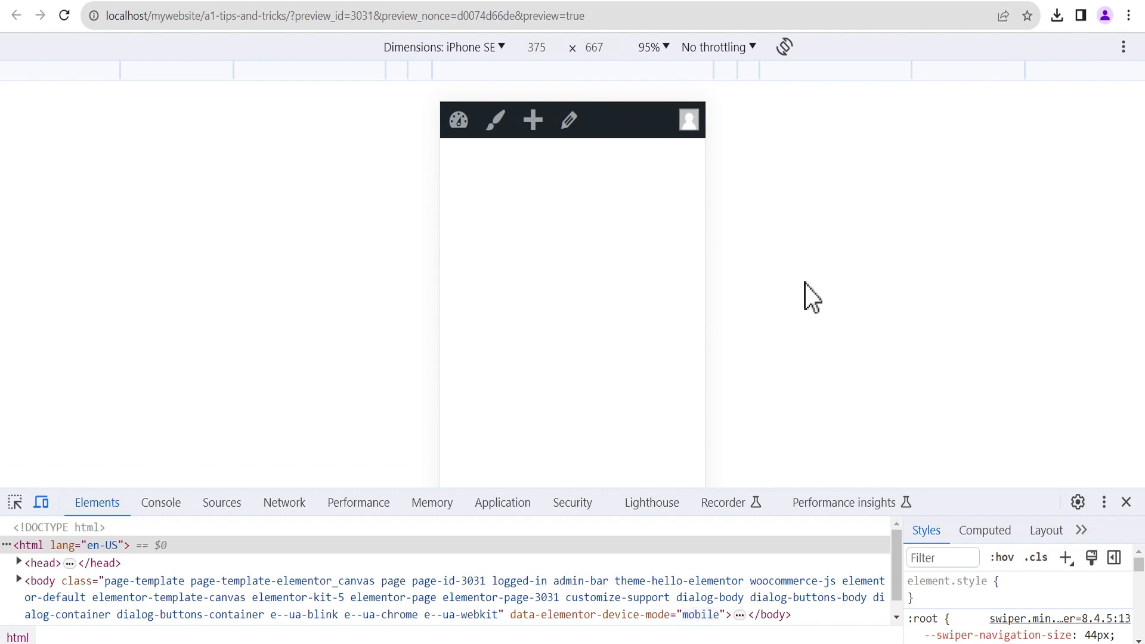
{"action": "left_click", "coordinate": [1104, 503]}
{"action": "left_click", "coordinate": [1105, 515]}
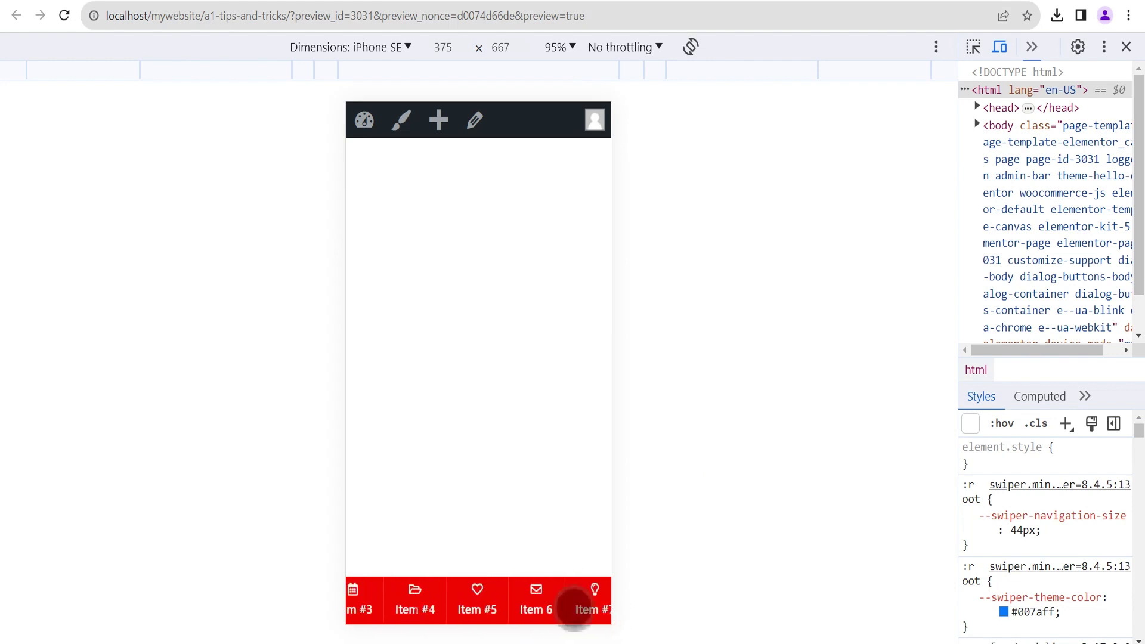
{"action": "left_click", "coordinate": [437, 605]}
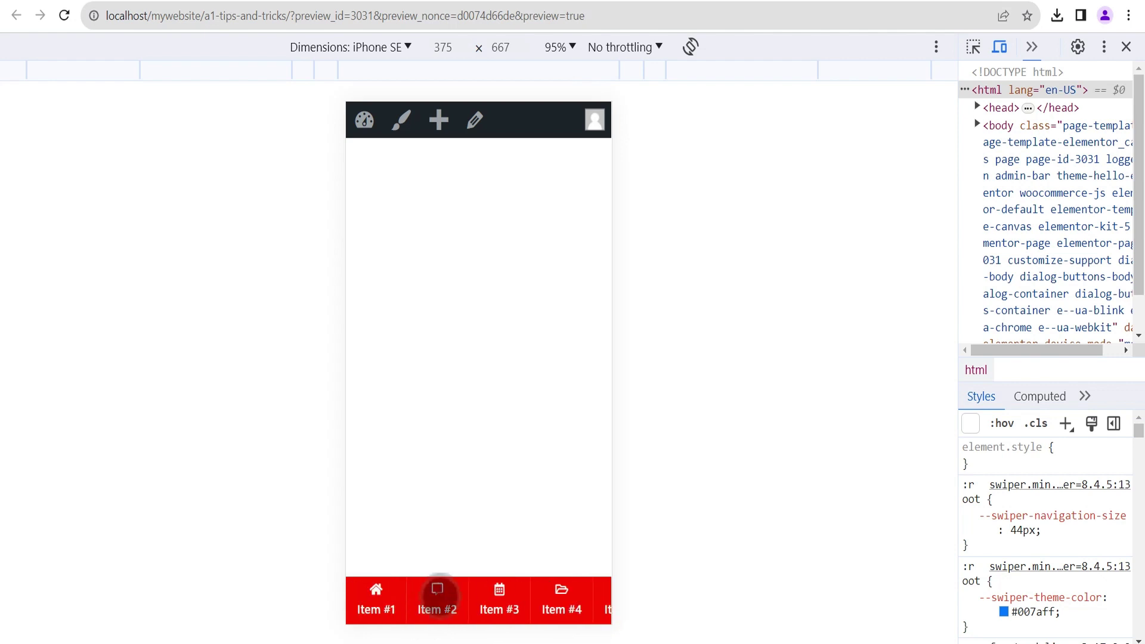
{"action": "left_click", "coordinate": [376, 605]}
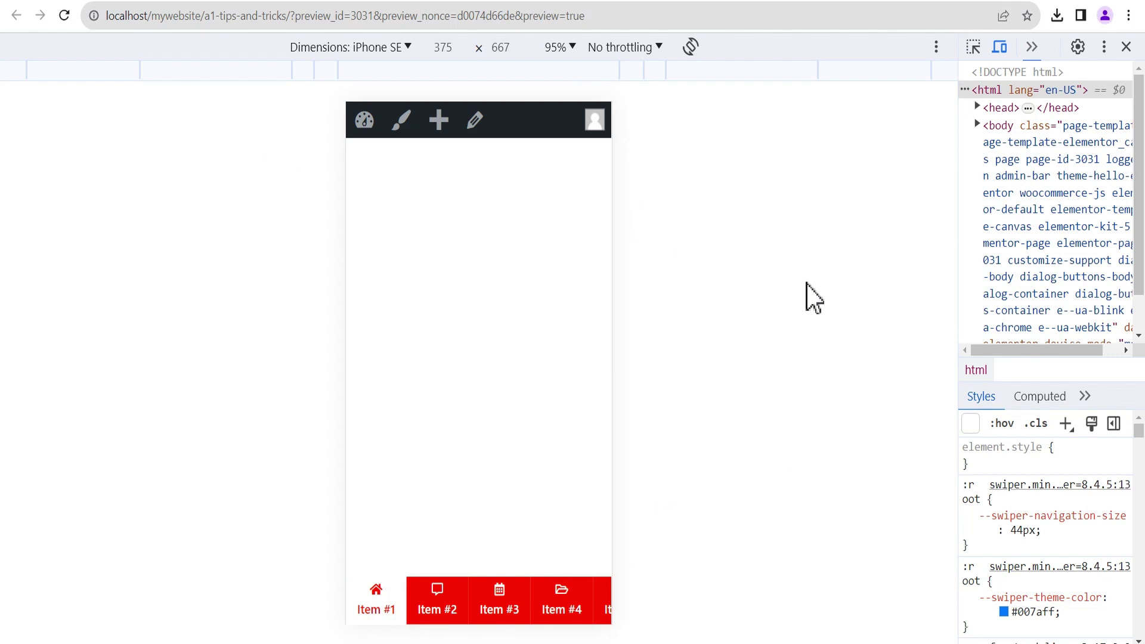
Open localhost/mywebsite/a1-tips-and-tricks/ in the mobile simulator and swipe through the fixed bottom menu on the iPhone 13 PRO.
{"action": "left_click_drag", "start_coordinate": [292, 15], "coordinate": [95, 15]}
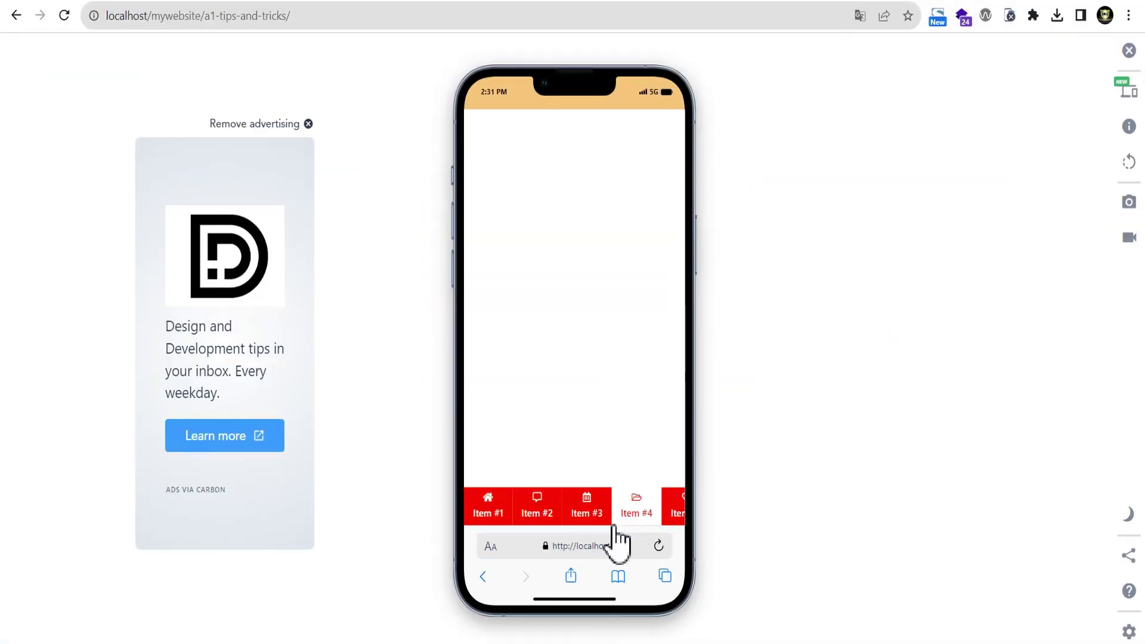
{"action": "left_click", "coordinate": [639, 504]}
{"action": "mouse_move", "coordinate": [641, 499]}
{"action": "left_mouse_down"}
{"action": "mouse_move", "coordinate": [527, 494]}
{"action": "mouse_move", "coordinate": [636, 507]}
{"action": "left_mouse_up"}
Switch the simulated device to iPhone 13 Mini and test swiping the bottom menu there.
{"action": "left_click", "coordinate": [1129, 90]}
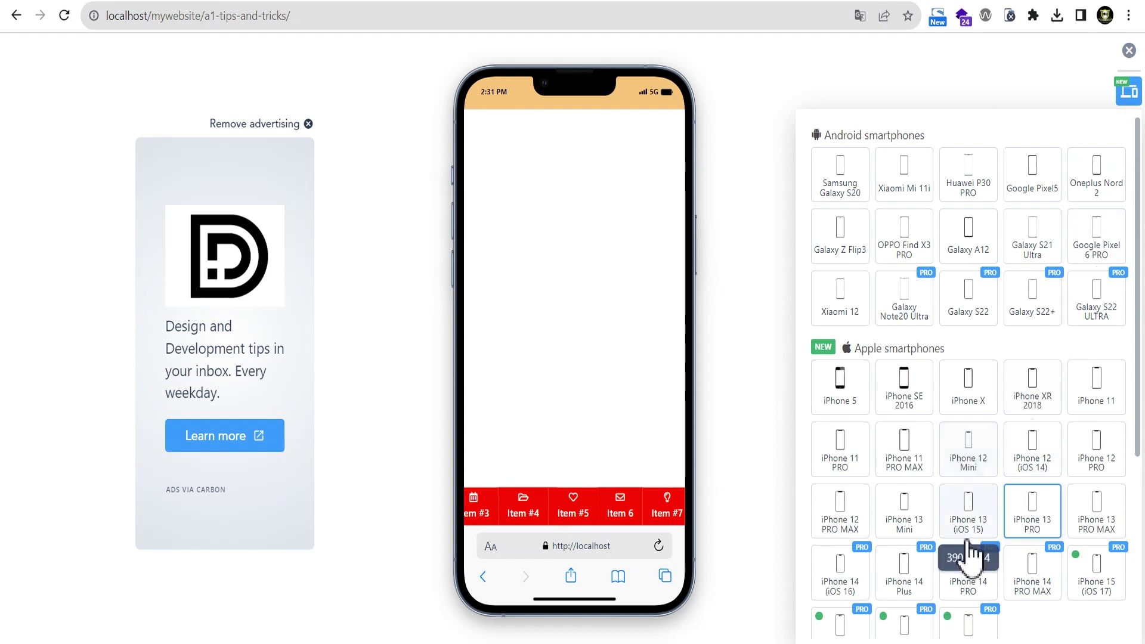
{"action": "left_click", "coordinate": [897, 526]}
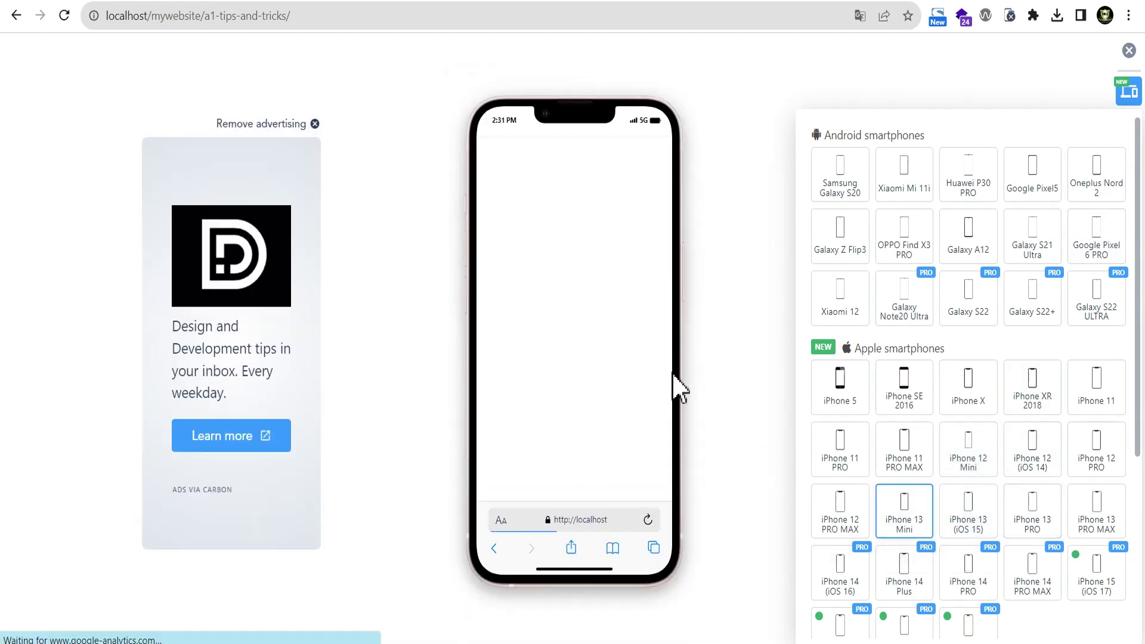
{"action": "left_click_drag", "start_coordinate": [631, 504], "coordinate": [597, 504]}
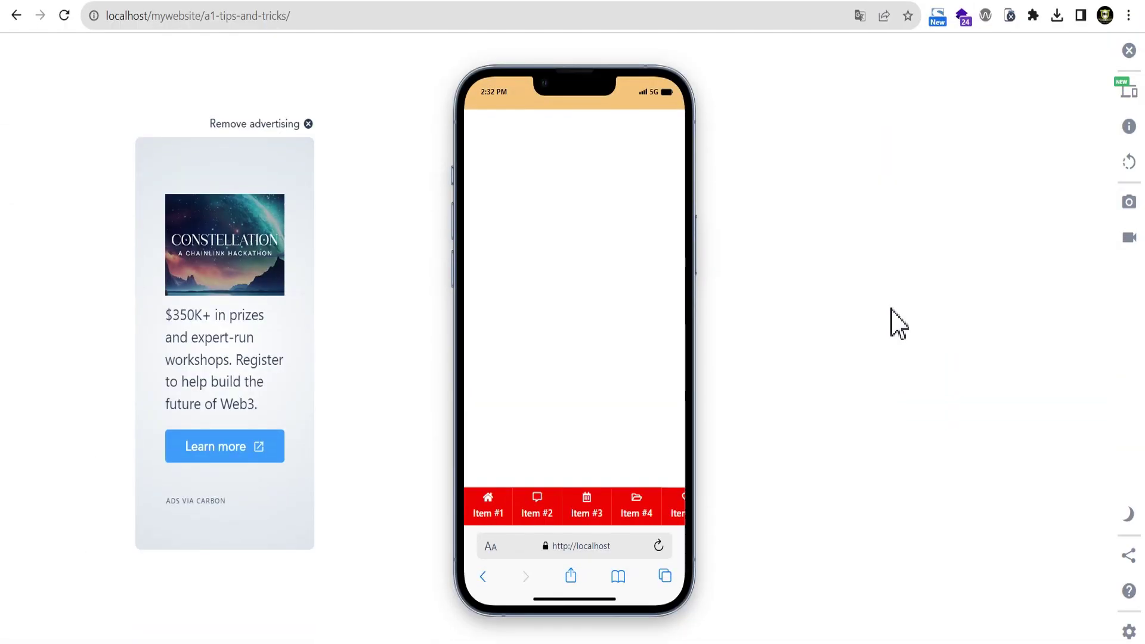